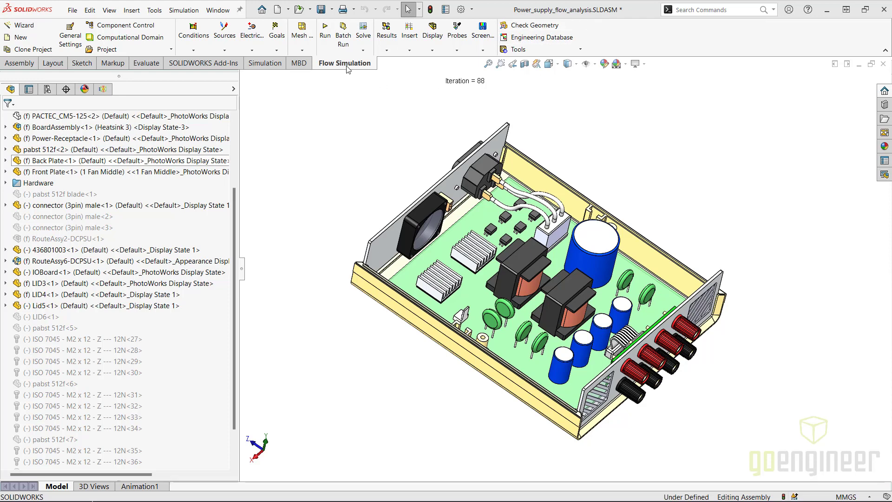
Start a new flow project with the Wizard and name it "Stanard Conditions - Baseline", using the current configuration
click(23, 32)
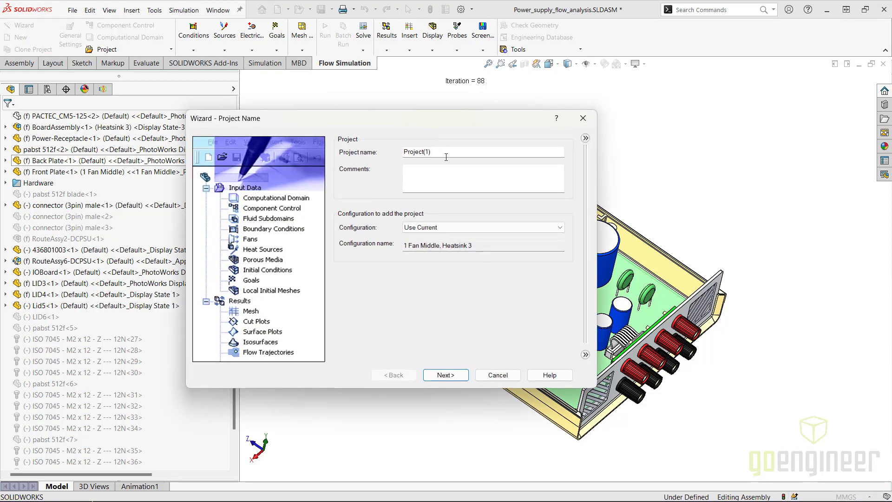
drag(447, 153, 393, 149)
text(Stanard Conditions)
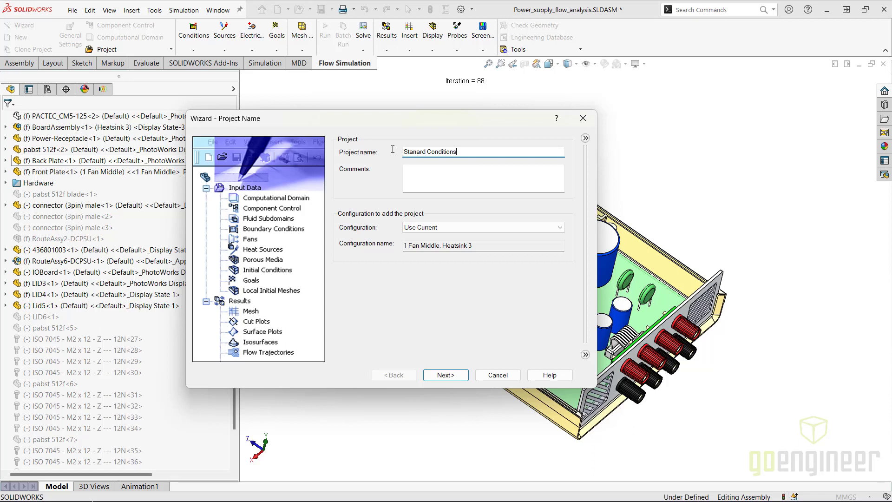
text( - Baseline)
click(446, 375)
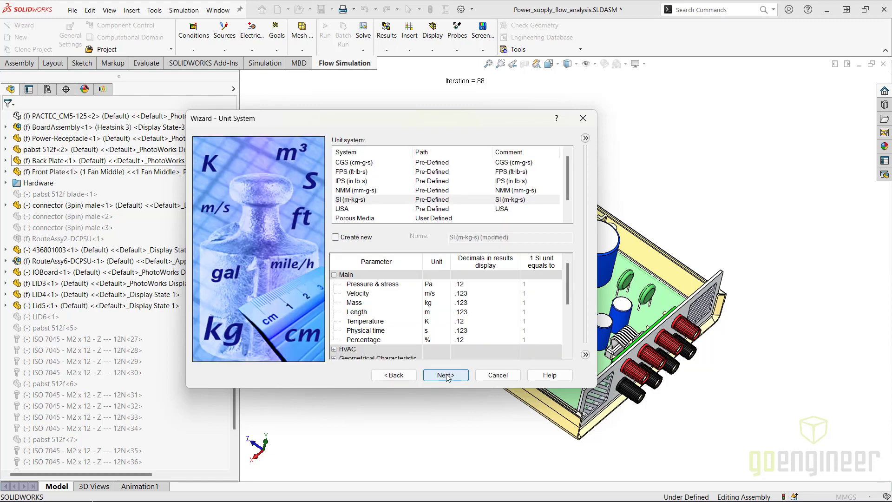
Keep the SI unit system but set the temperature unit to °C
click(434, 323)
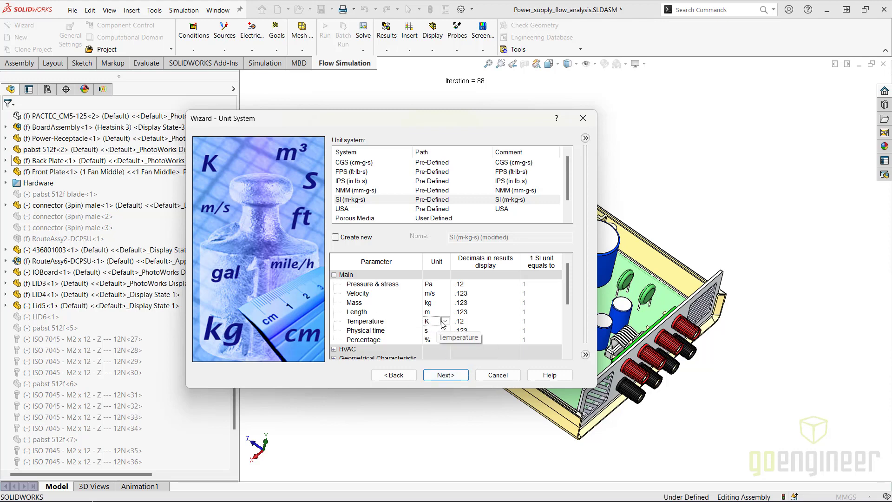
click(445, 321)
click(445, 341)
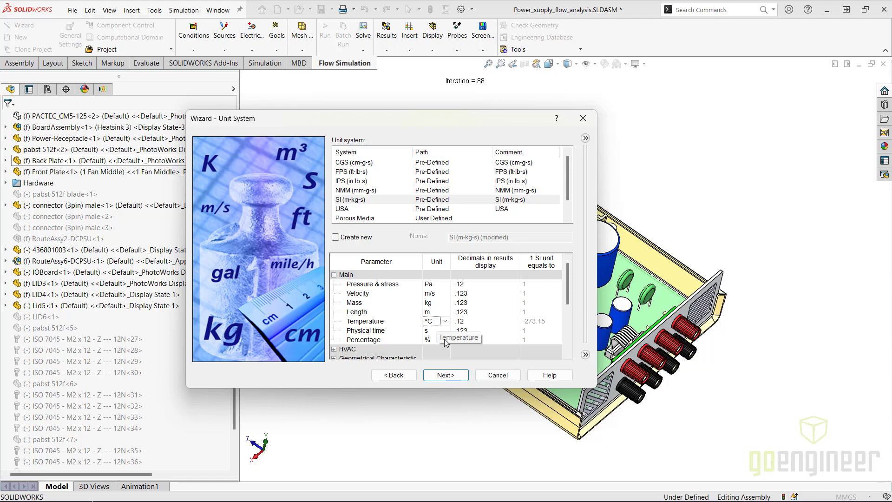
click(444, 375)
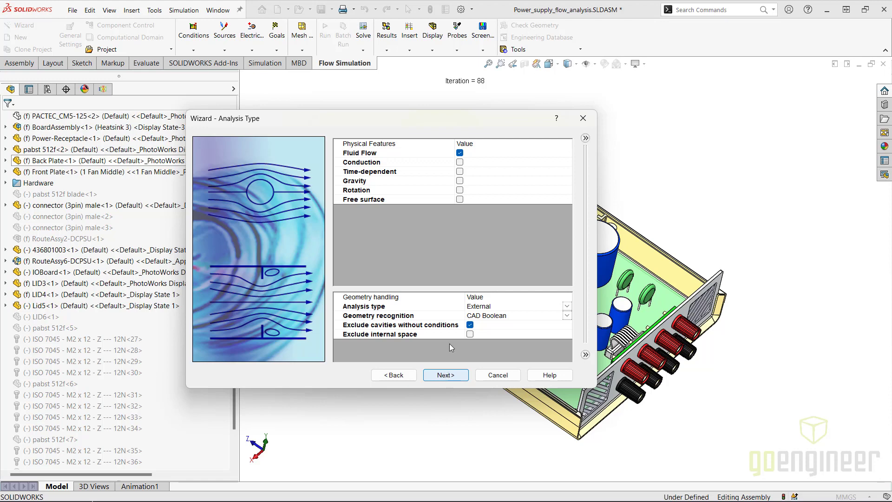
Set the analysis type to Internal and include Conduction as a physical feature
click(568, 308)
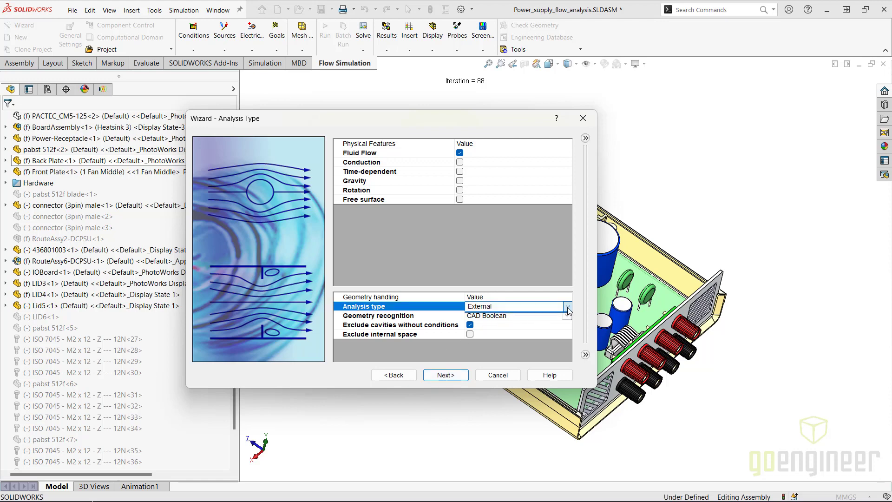
click(568, 306)
click(507, 318)
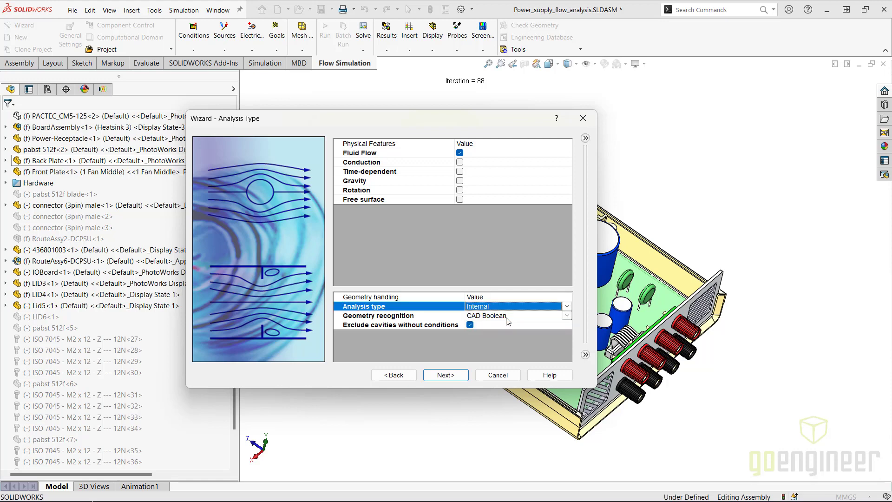
click(460, 163)
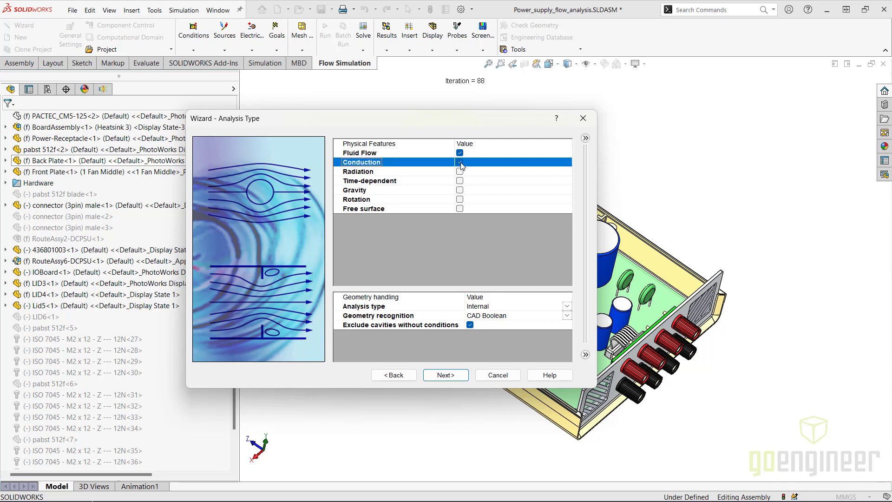
Enable Gravity with a Y component of -9.81 m/s^2 and a Z component of 0, and accept the analysis type settings
click(459, 190)
drag(460, 121, 317, 113)
click(329, 203)
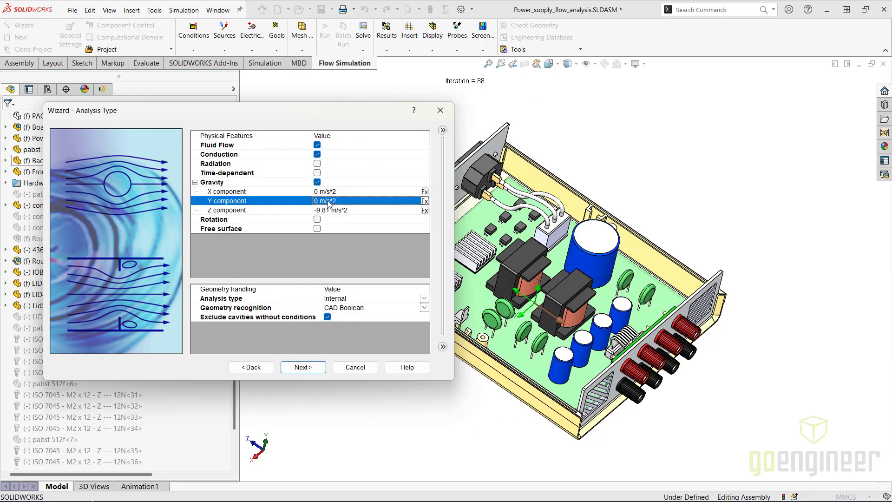
text(-9.81)
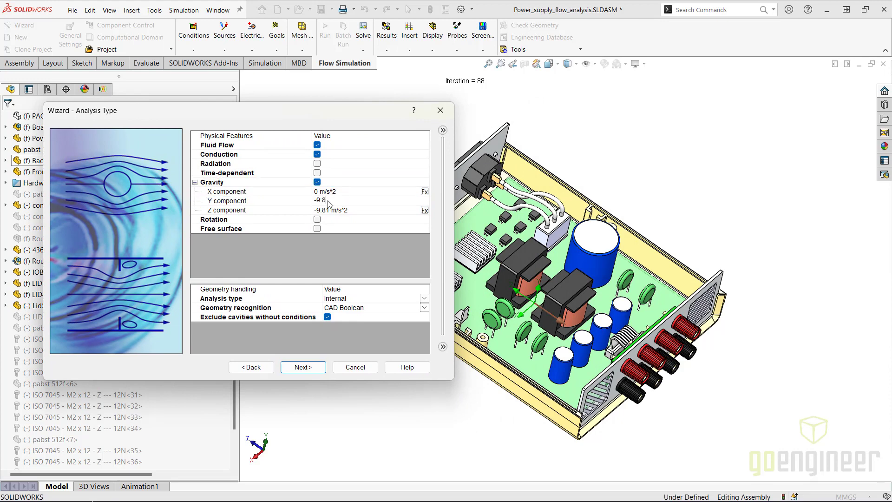
click(330, 210)
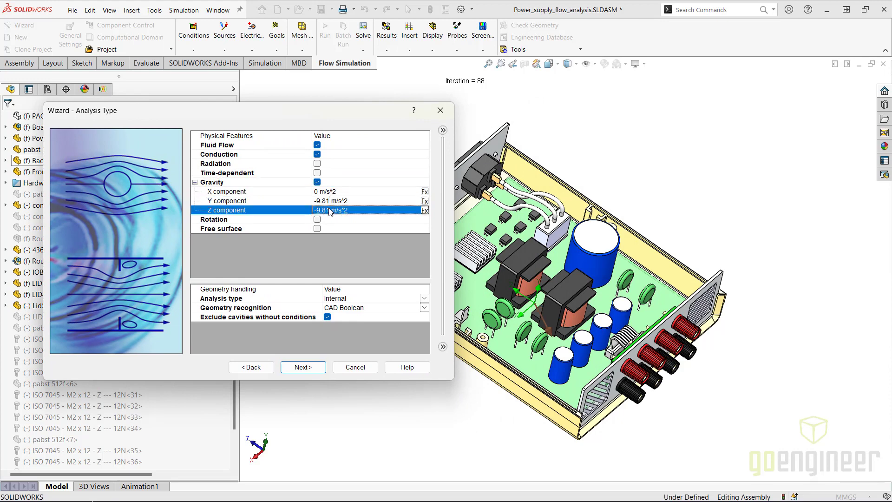
text(0)
click(324, 251)
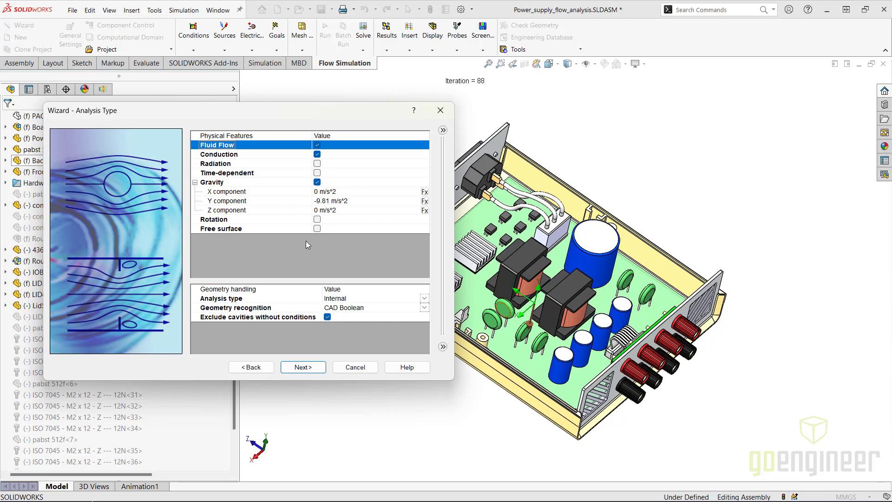
click(317, 371)
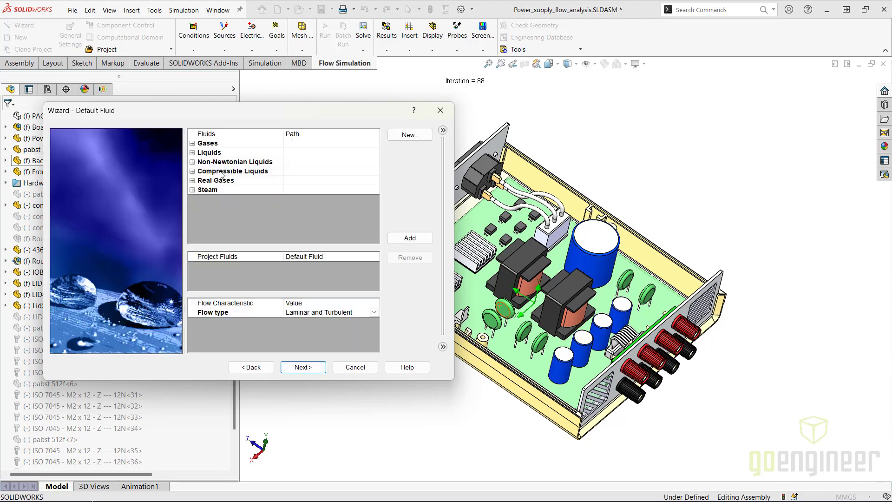
Add Air from the pre-defined gases as the project's default fluid
click(192, 143)
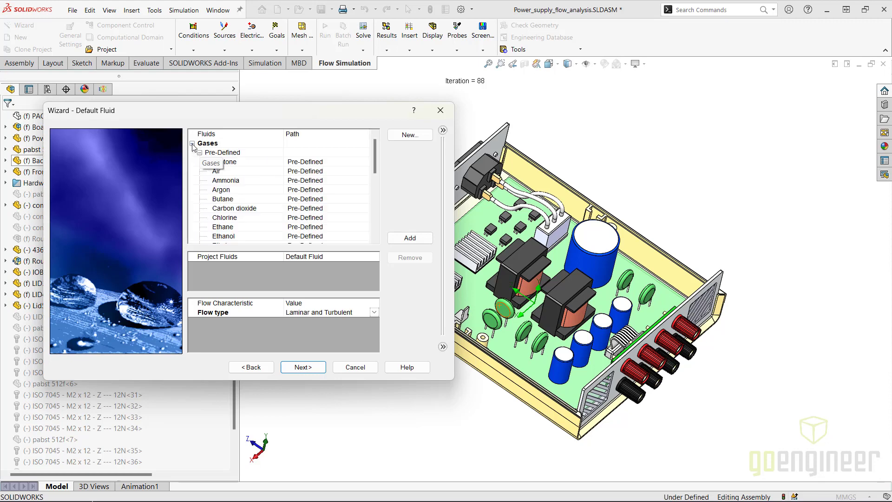
double_click(216, 171)
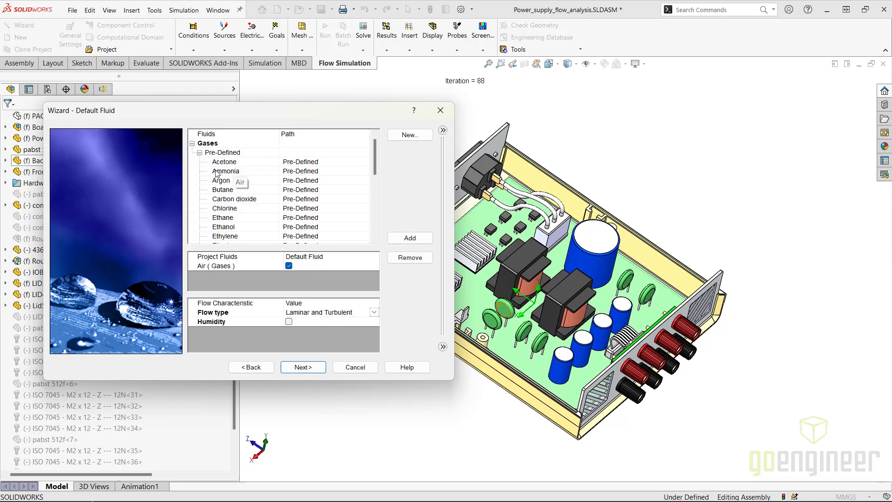
click(303, 367)
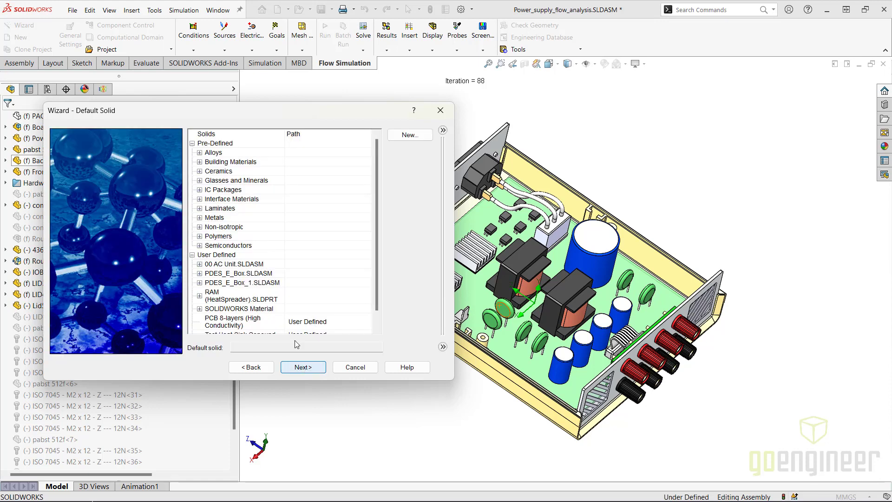
Choose Insulator from the pre-defined Glasses and Minerals as the default solid
click(199, 181)
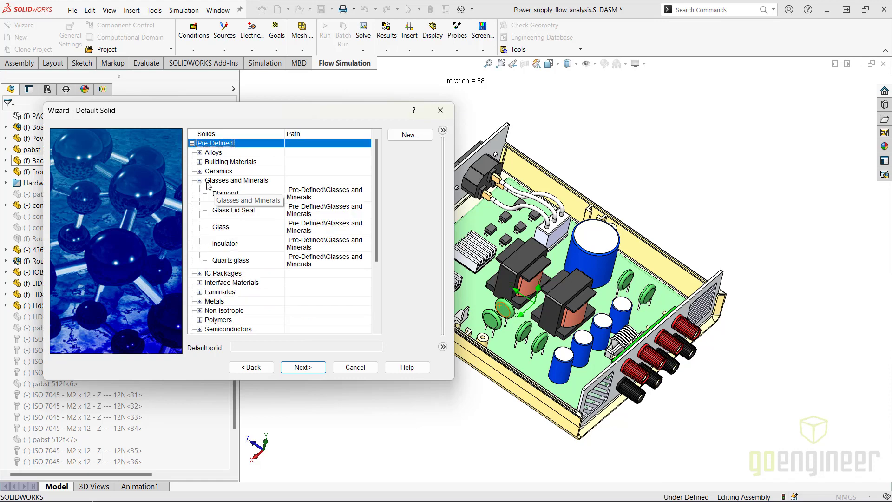
click(223, 245)
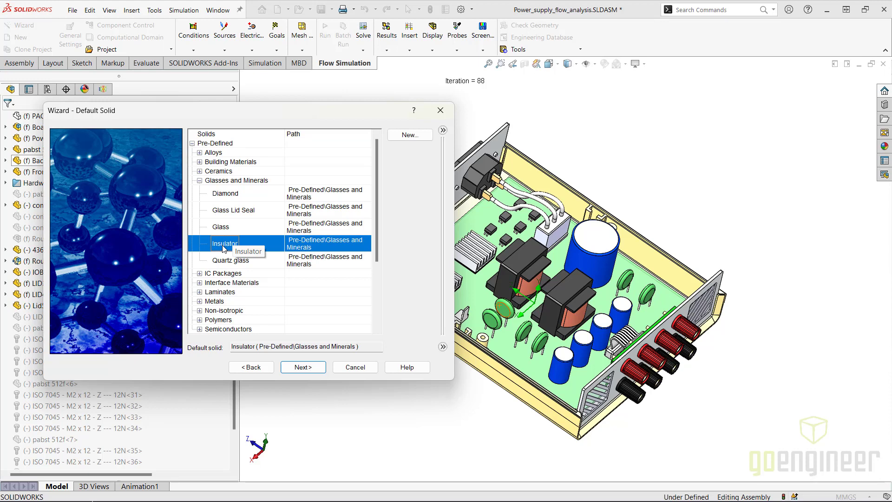
click(319, 369)
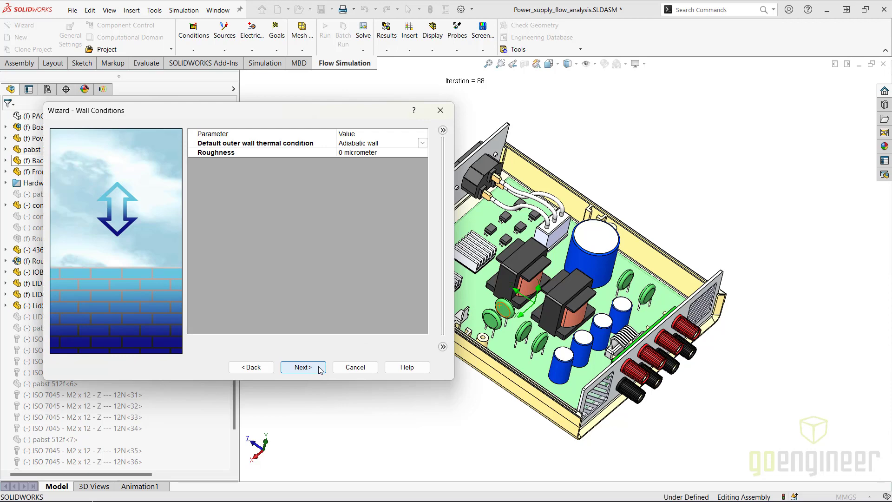
Finish the Wizard with the default wall and initial conditions, and show the project's analysis tree with more room for it
click(319, 368)
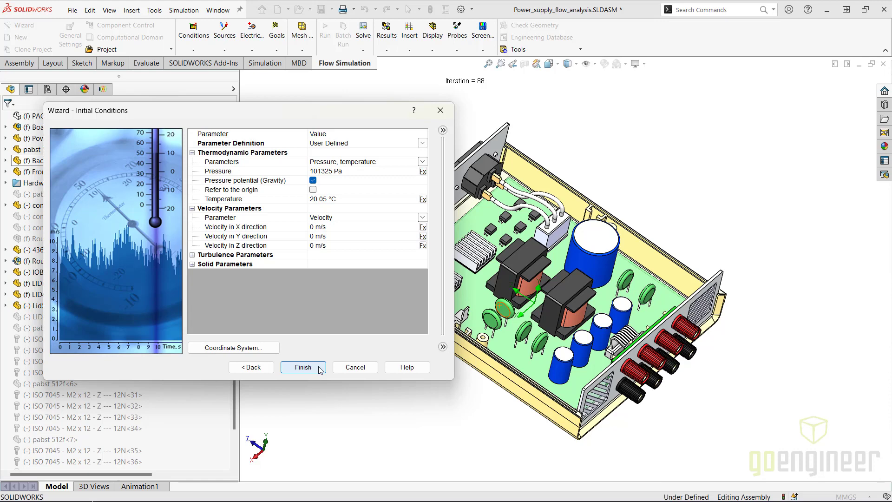
click(319, 369)
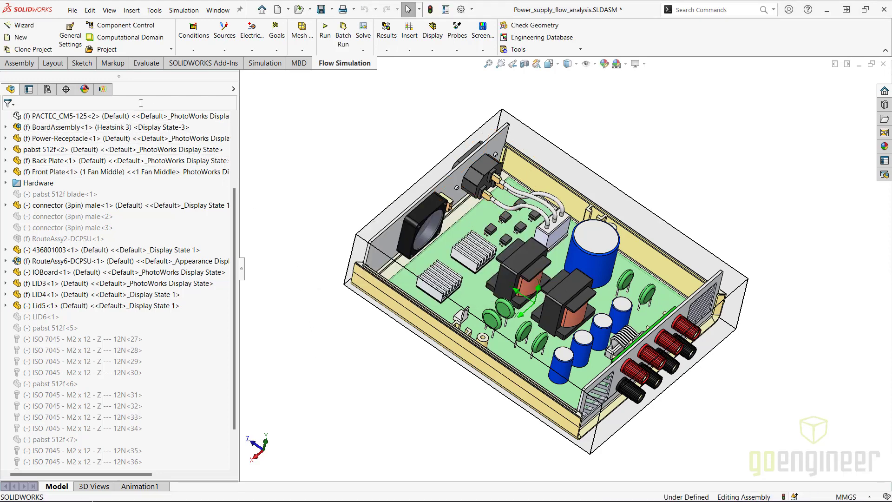
click(103, 89)
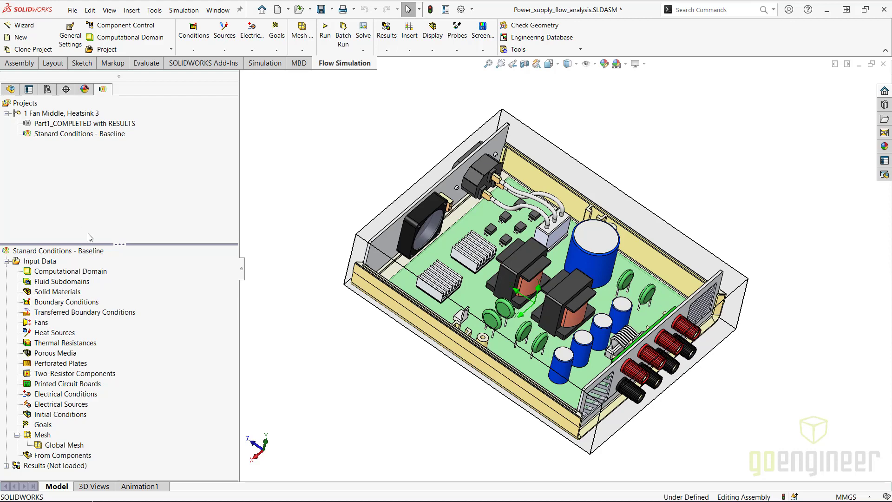
drag(96, 244, 95, 198)
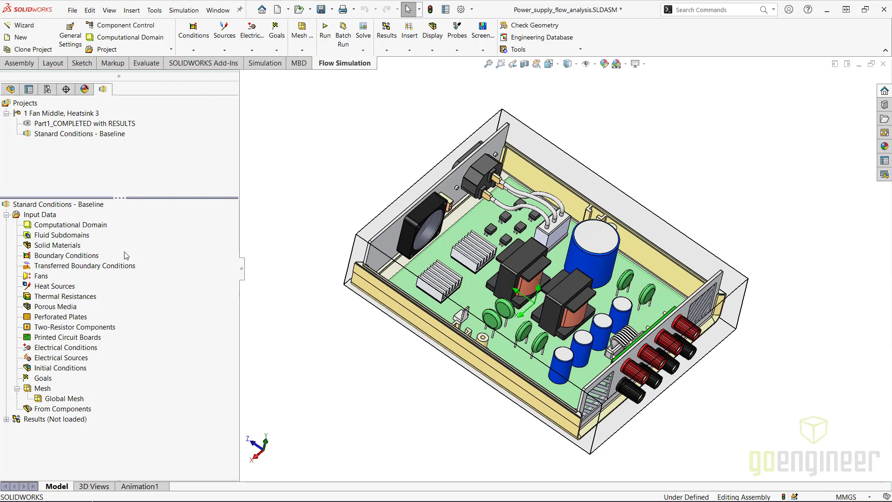
Assign the pre-defined alloy Steel Stainless 321 to the Front Plate and Back Plate, keeping the Solid Material settings open for further assignments
right_click(68, 246)
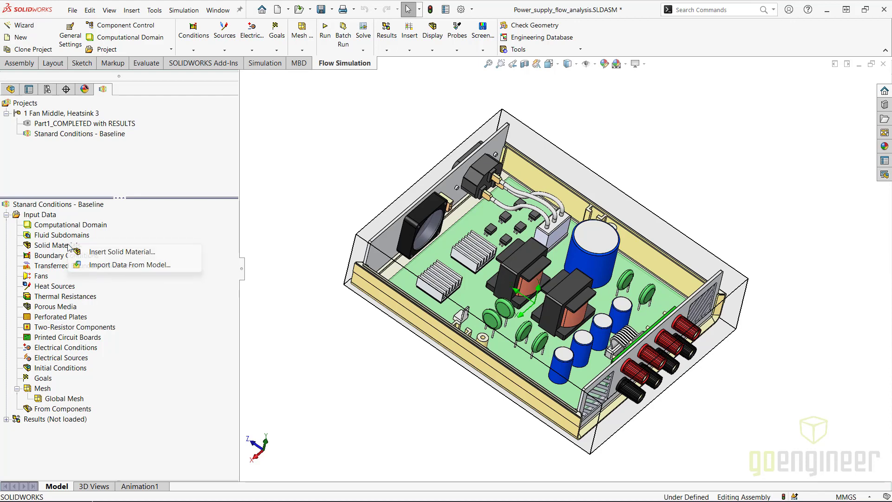
click(96, 255)
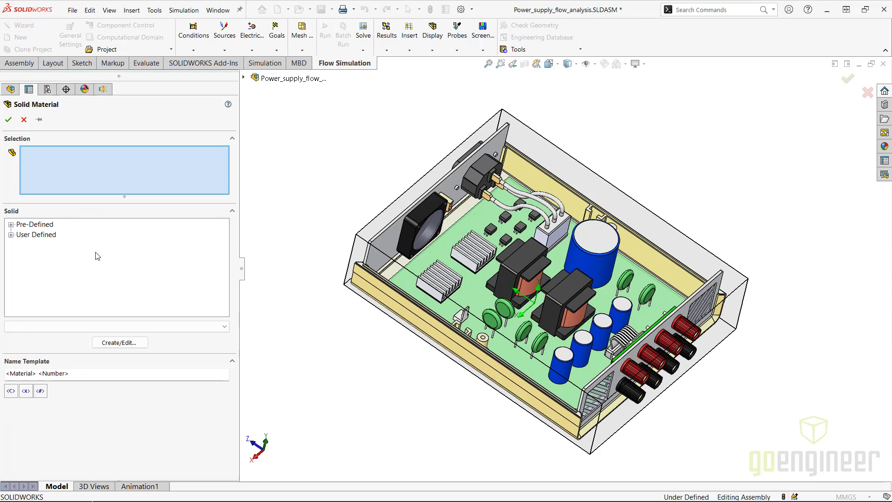
click(11, 224)
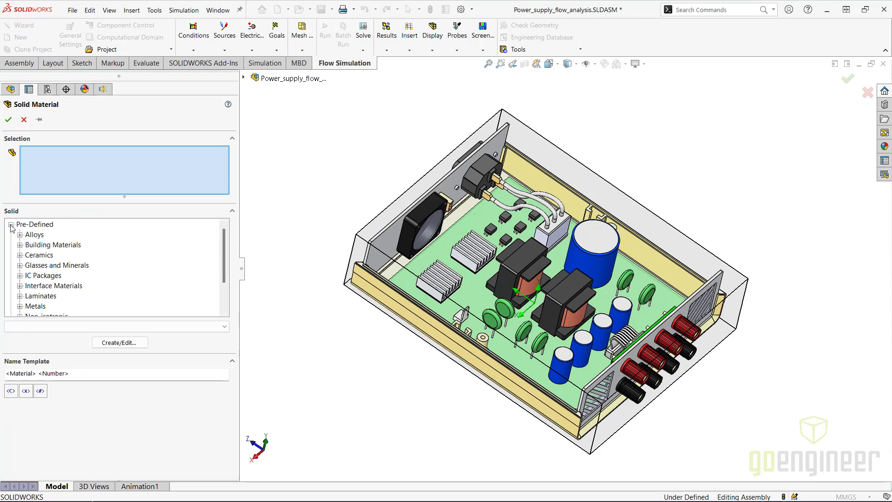
click(19, 235)
scroll(88, 280, down, 5)
scroll(89, 281, down, 4)
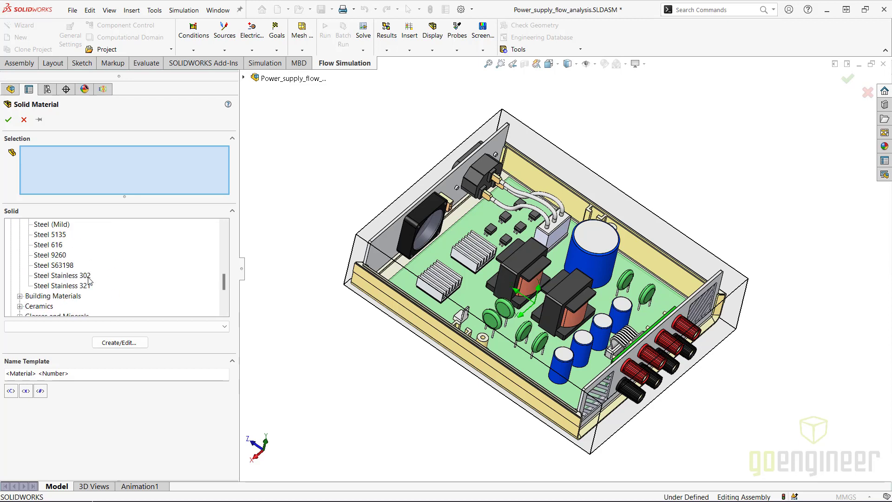
click(69, 286)
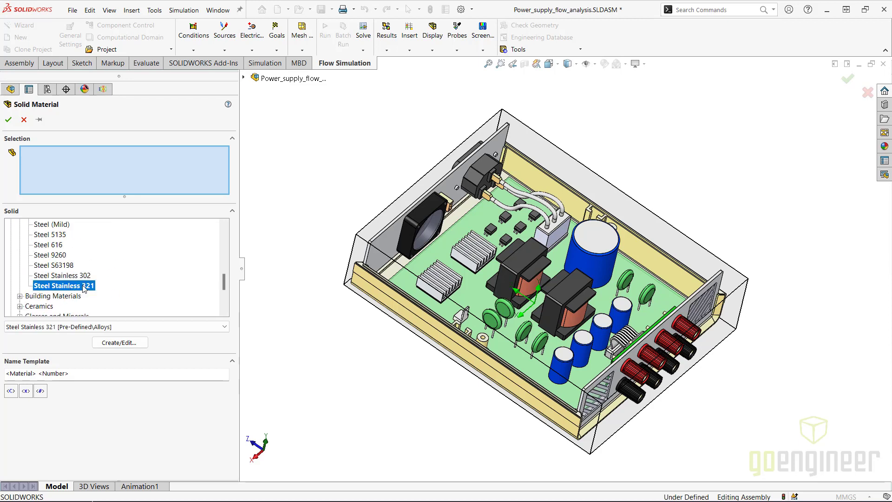
click(384, 240)
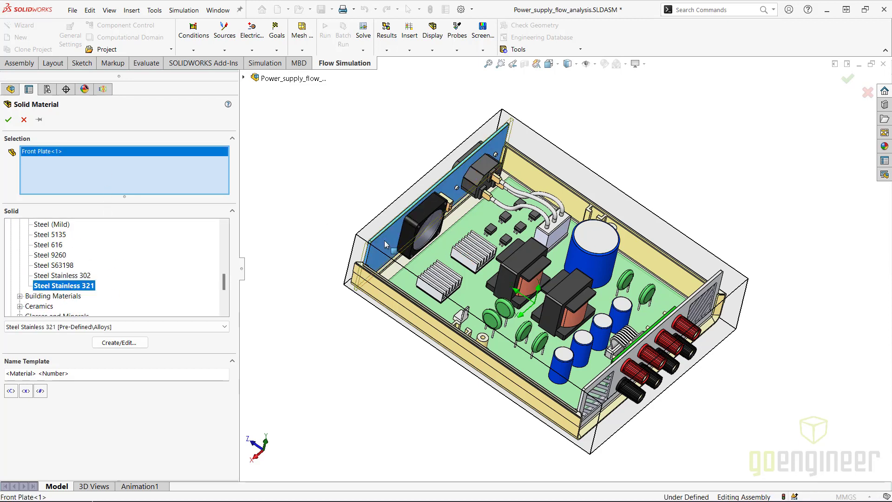
click(616, 375)
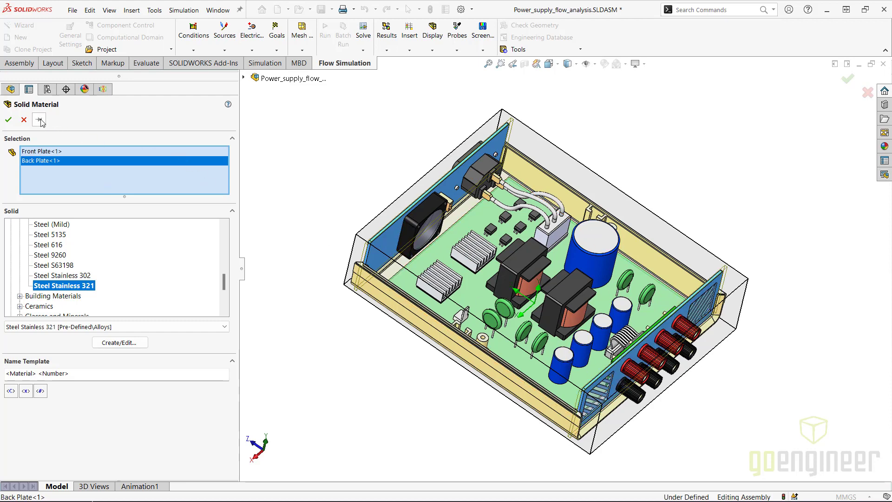
click(21, 120)
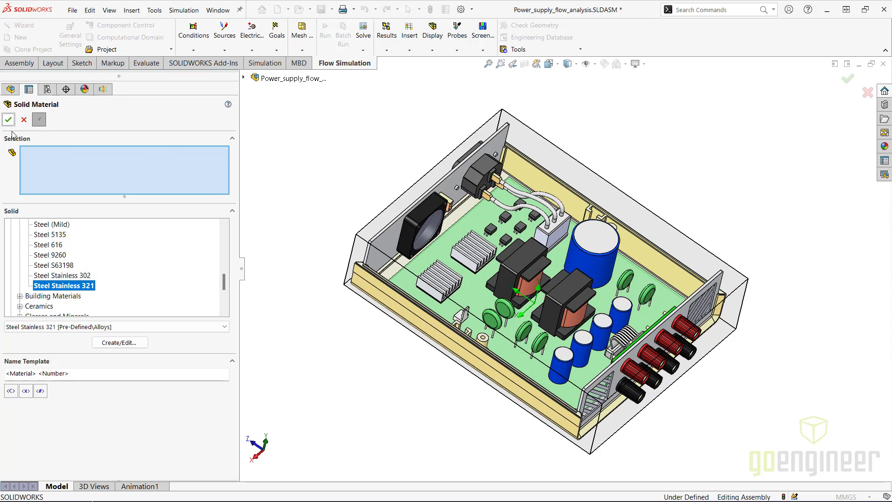
Assign the pre-defined metal Copper to the two transformers on the board
scroll(34, 280, down, 2)
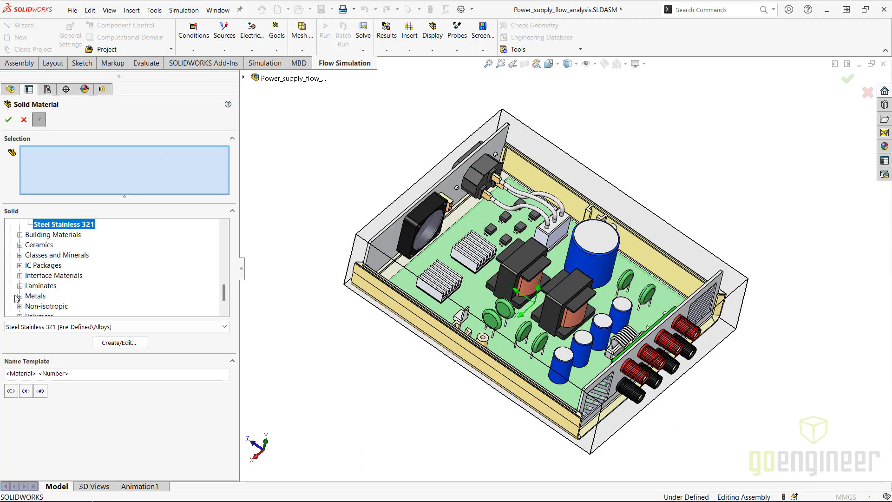
click(20, 296)
click(43, 245)
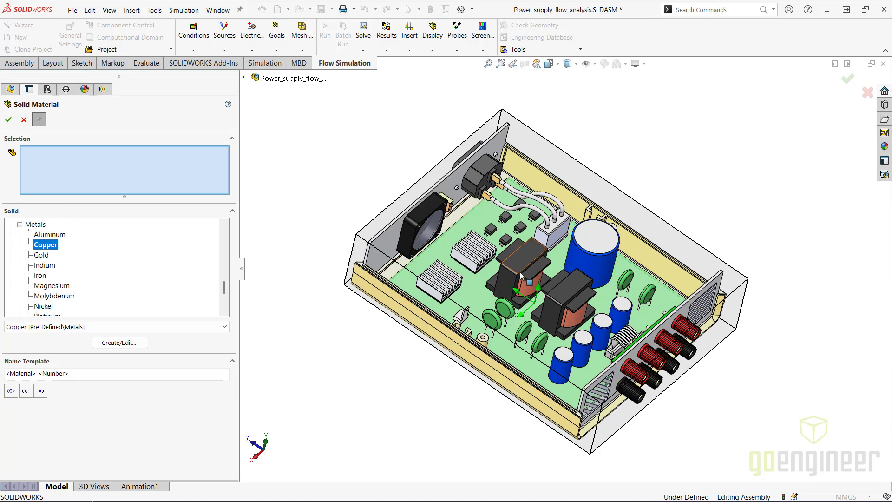
click(548, 290)
click(567, 301)
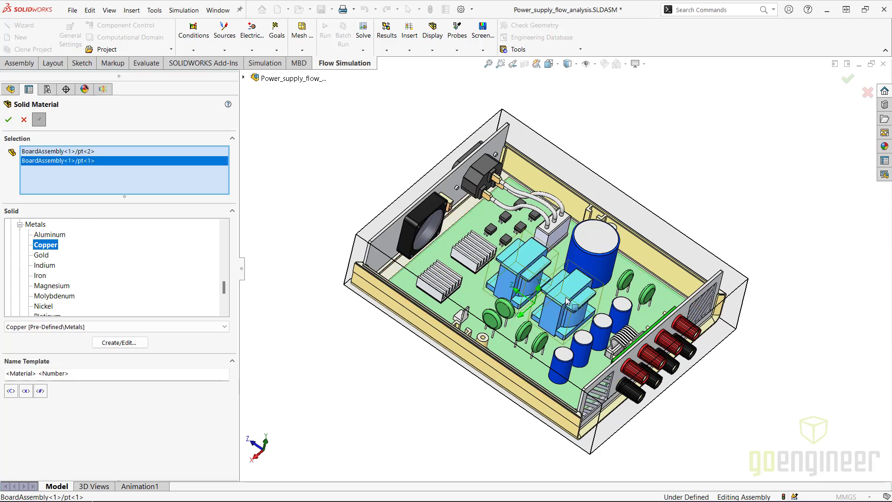
click(7, 121)
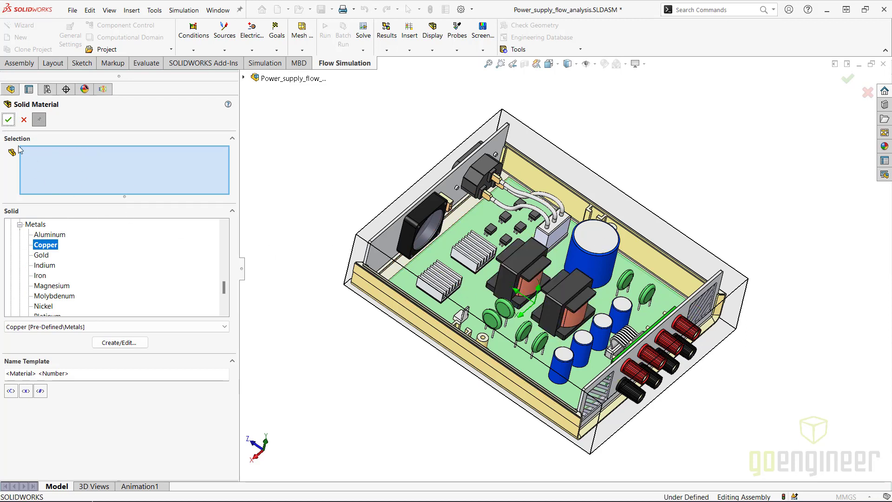
Choose the pre-defined semiconductor Silicon and select the six small chips near the white cables for it
click(19, 225)
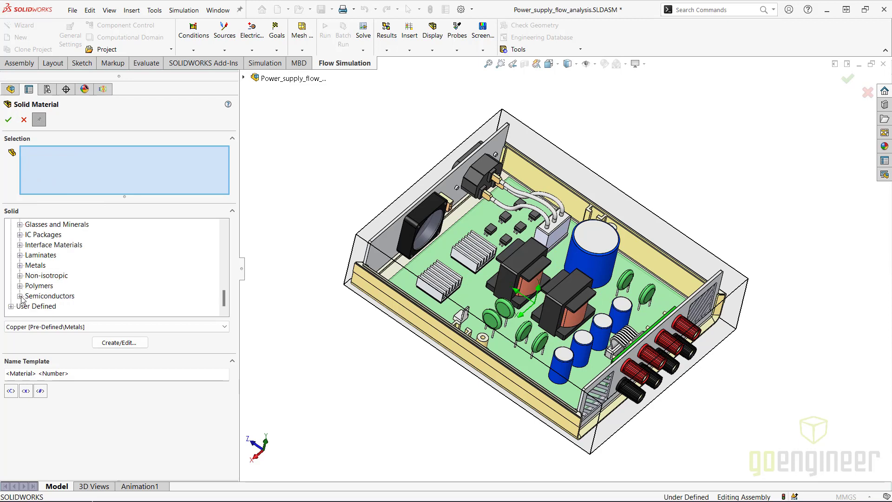
click(21, 297)
click(42, 297)
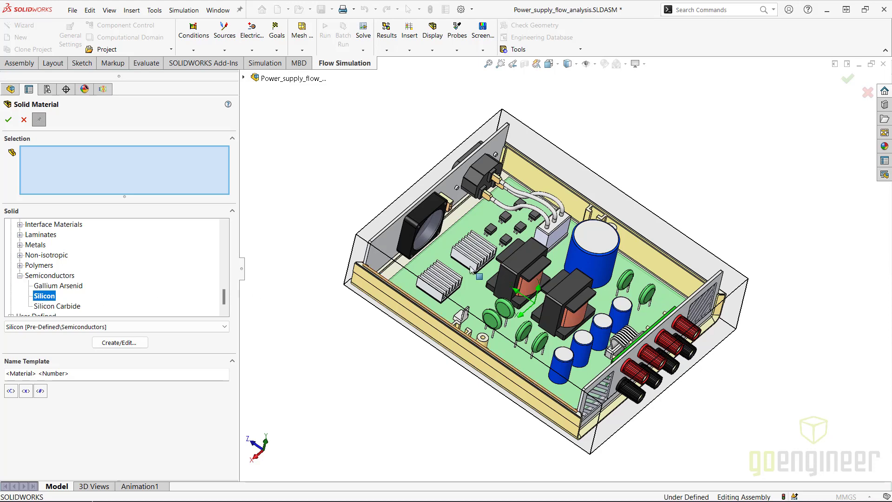
scroll(513, 222, up, 4)
click(487, 245)
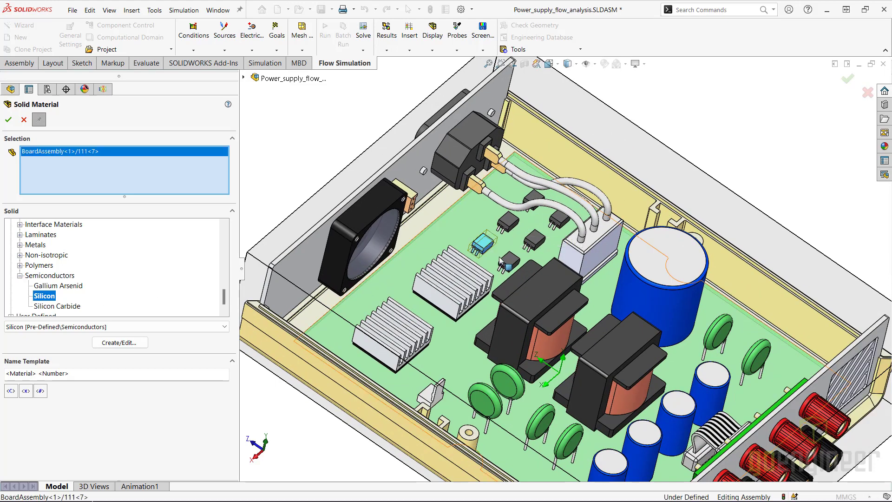
click(509, 263)
click(535, 240)
click(509, 222)
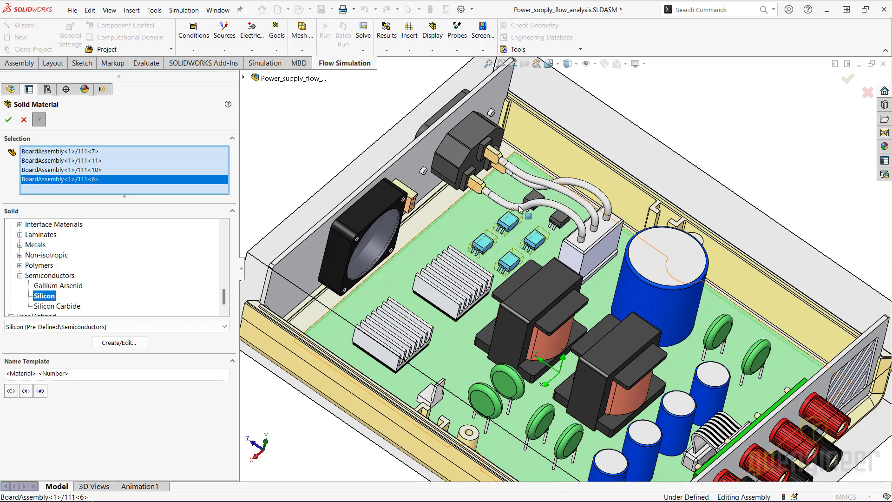
click(534, 199)
click(558, 220)
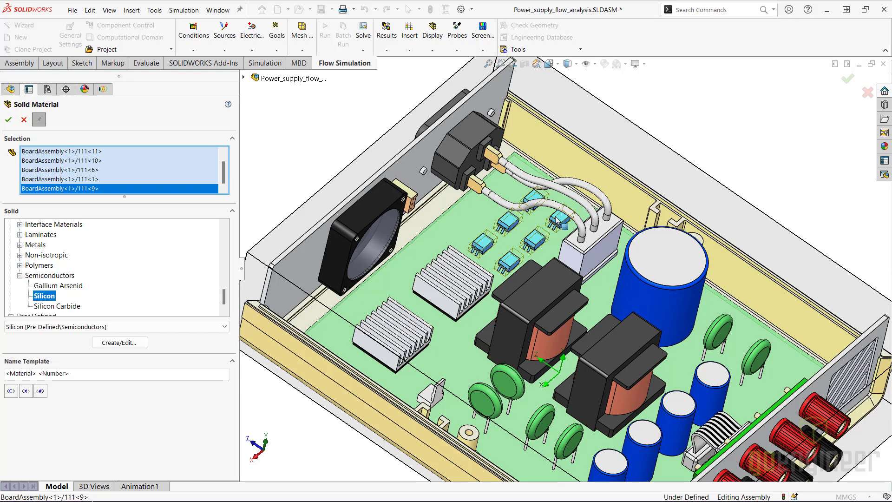
Add the six green disc capacitors to the selection of parts made of Silicon
click(486, 399)
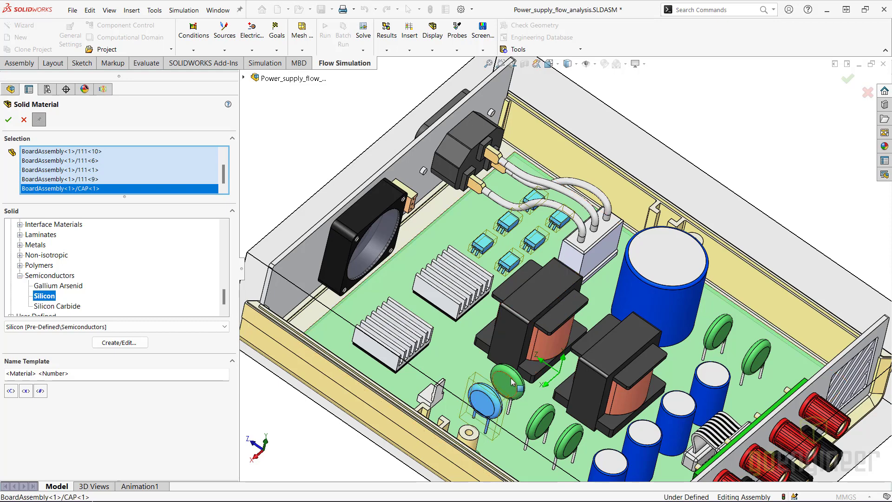
click(511, 382)
click(541, 419)
click(569, 439)
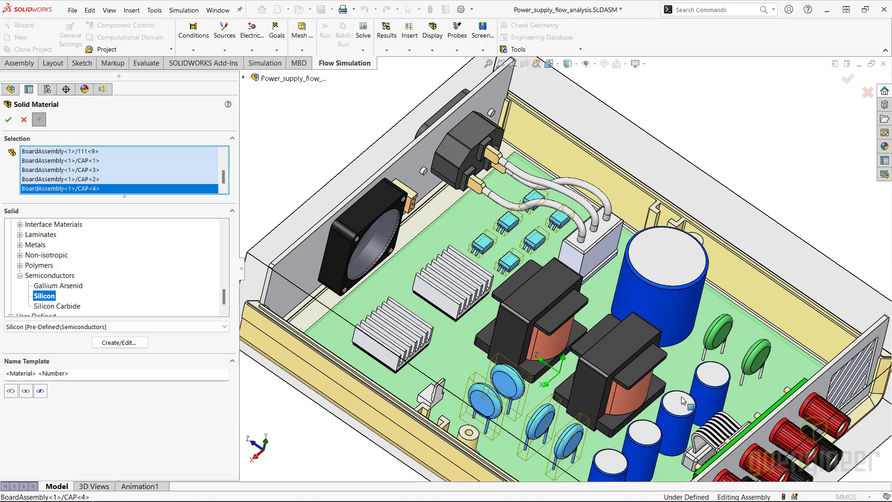
click(716, 334)
click(754, 355)
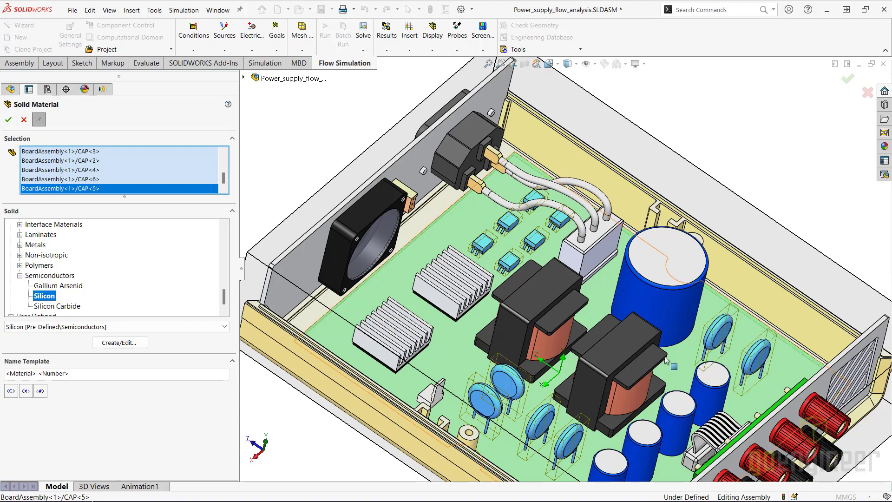
Add the four 144 PIN IC PACKAGE parts beneath the two heatsinks to the selection and apply Silicon
scroll(456, 325, down, 5)
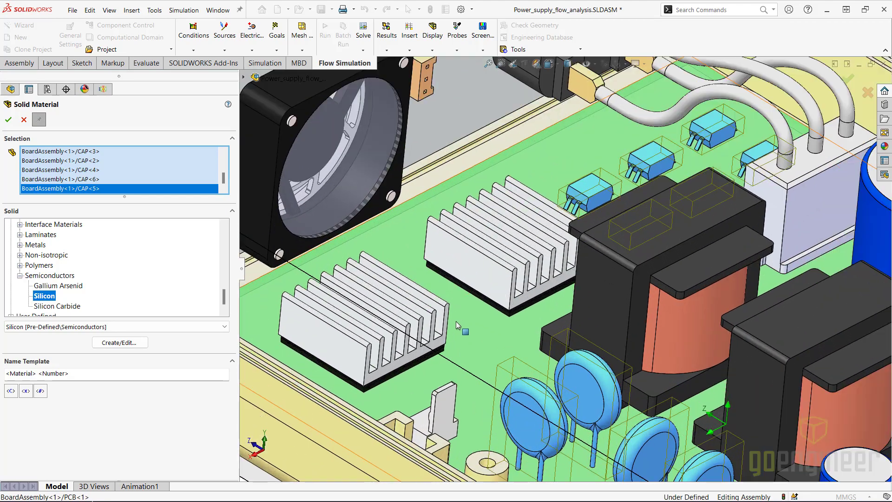
scroll(456, 321, down, 5)
click(663, 262)
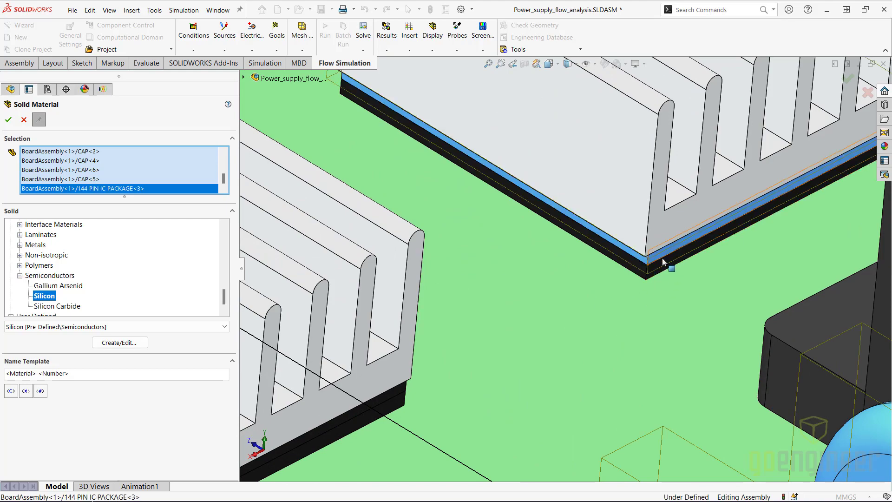
click(666, 266)
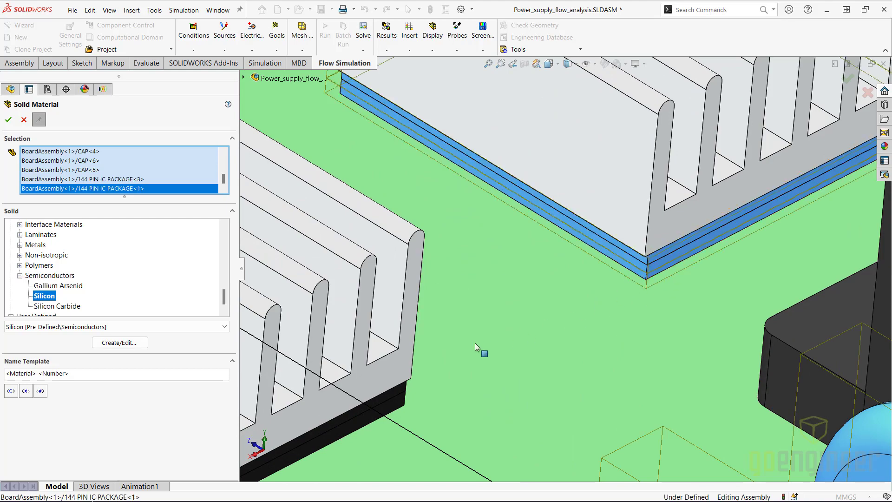
click(398, 395)
click(399, 404)
scroll(517, 370, up, 5)
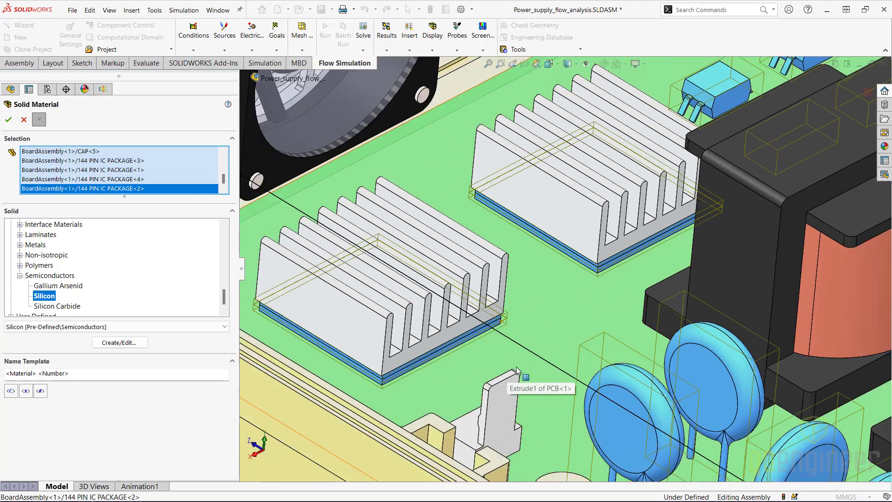
scroll(517, 370, up, 5)
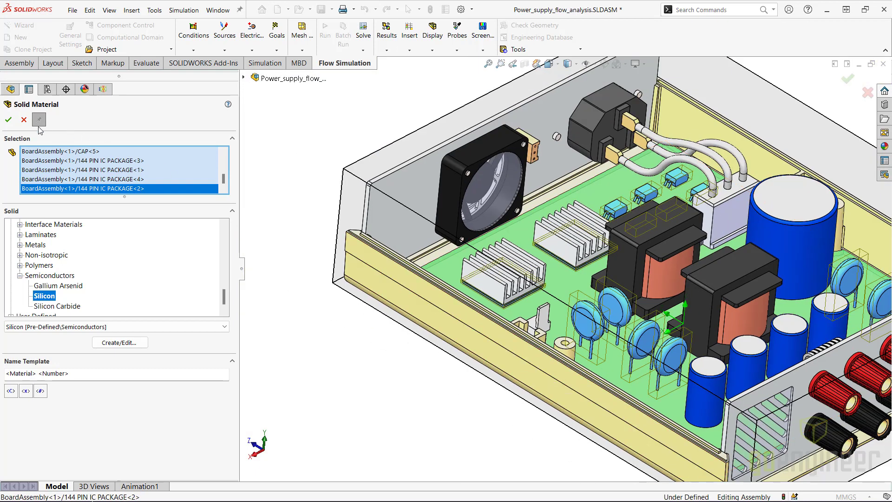
click(10, 120)
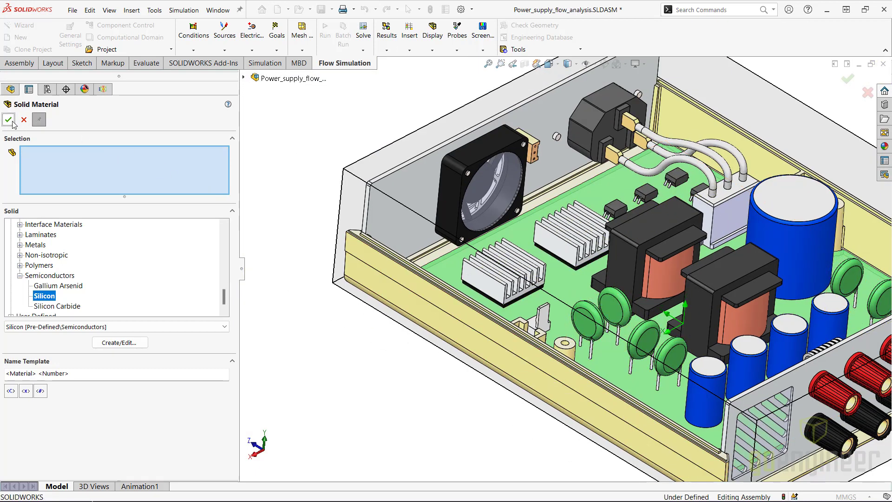
Choose the pre-defined metal Aluminum and select both heatsinks for it
click(20, 245)
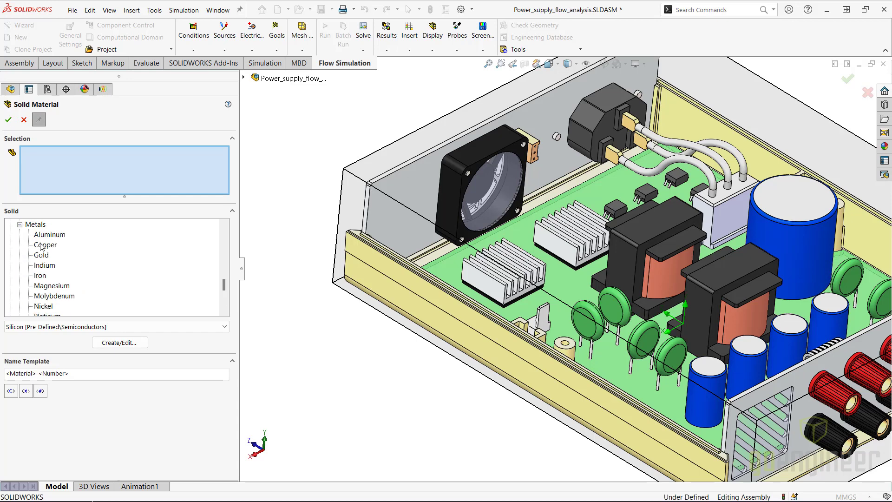
click(49, 236)
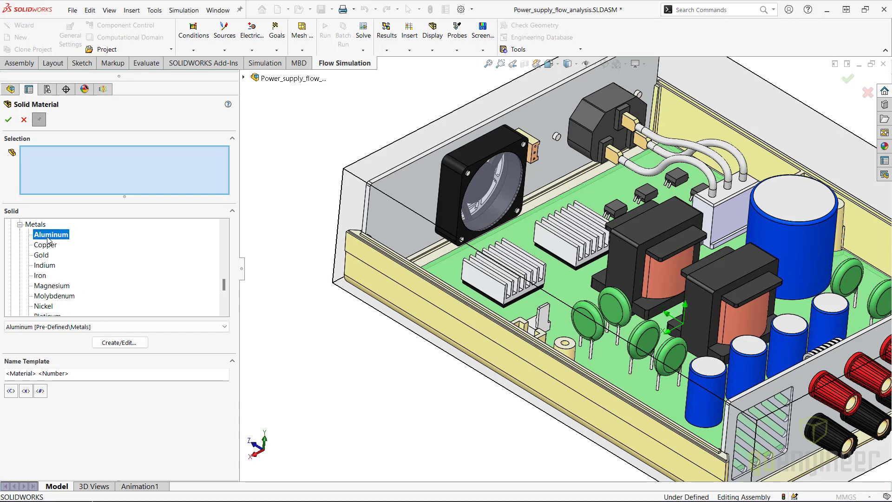
click(542, 257)
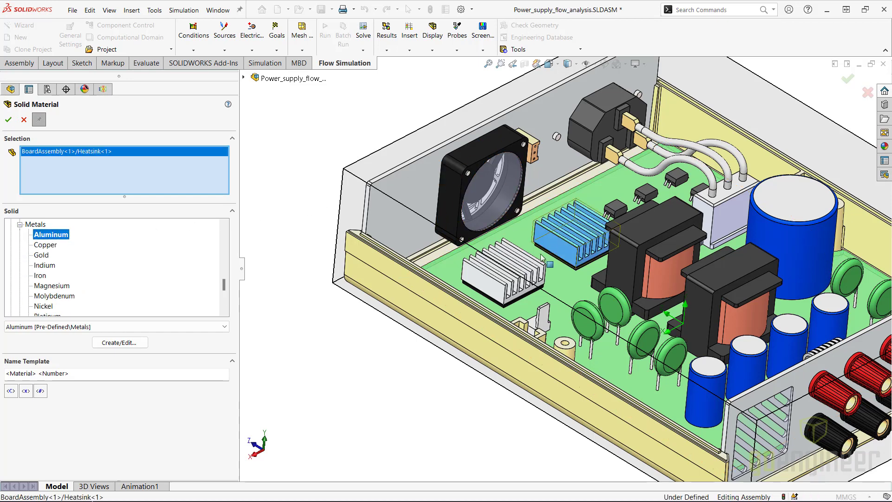
click(486, 287)
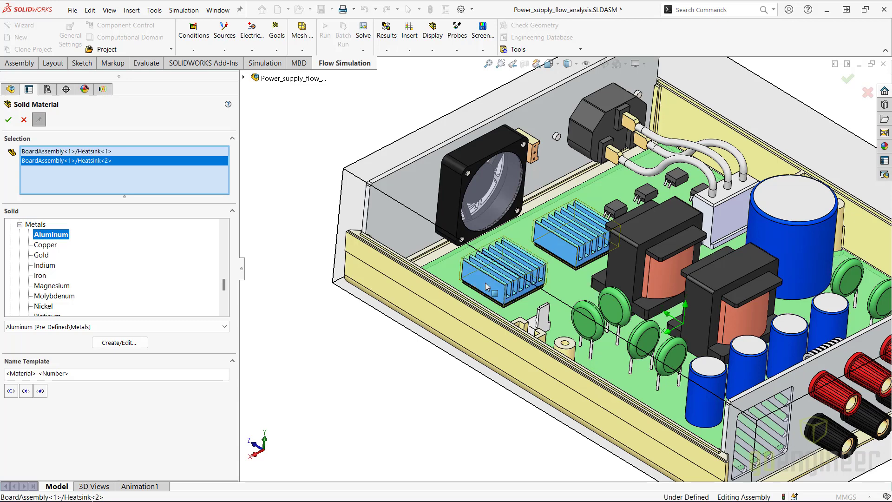
Add the large blue capacitor and the row of small blue capacitors to the selection and apply Aluminum
click(786, 244)
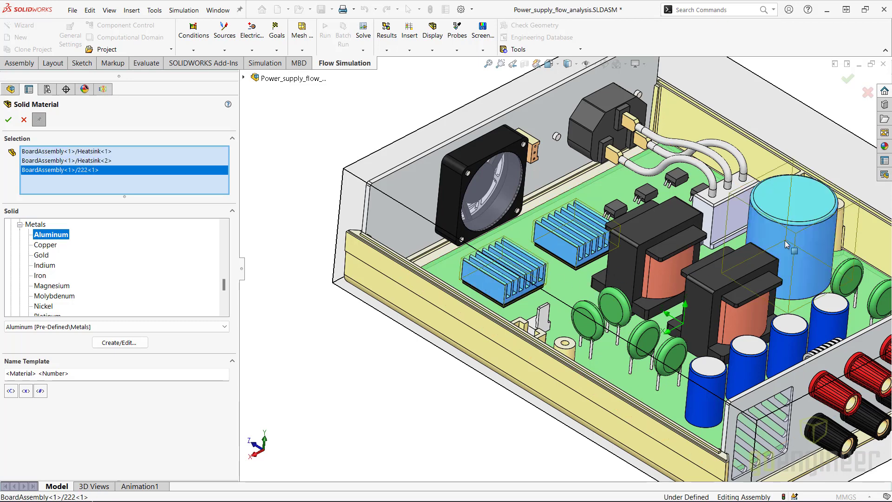
click(830, 323)
click(781, 352)
click(750, 357)
click(705, 391)
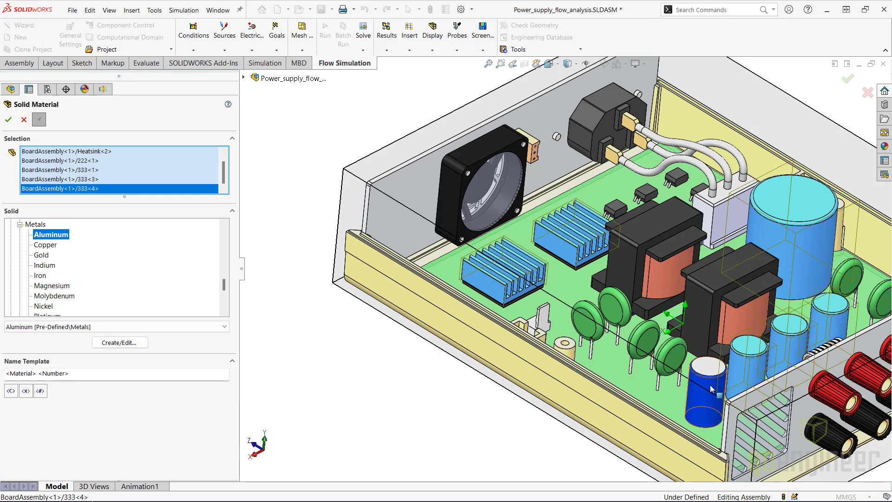
click(8, 119)
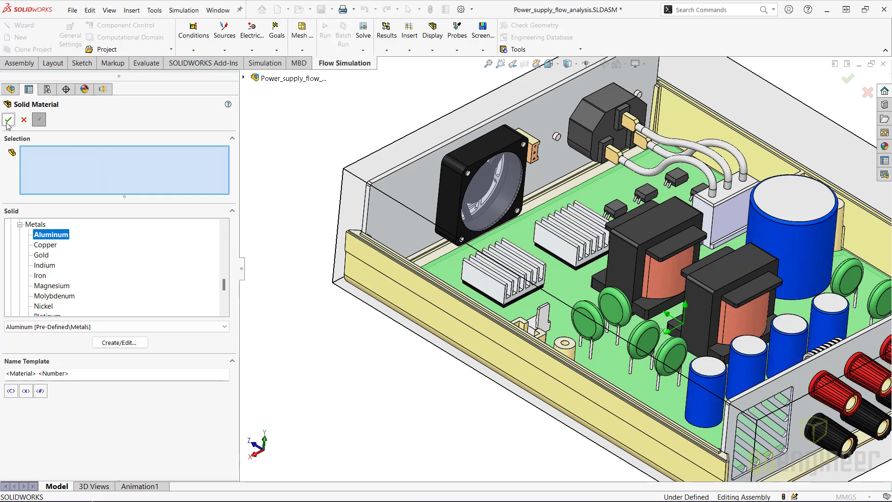
Assign the non-isotropic material PCB 4-layers to the PCB with Y as its anisotropy axis
scroll(77, 280, down, 5)
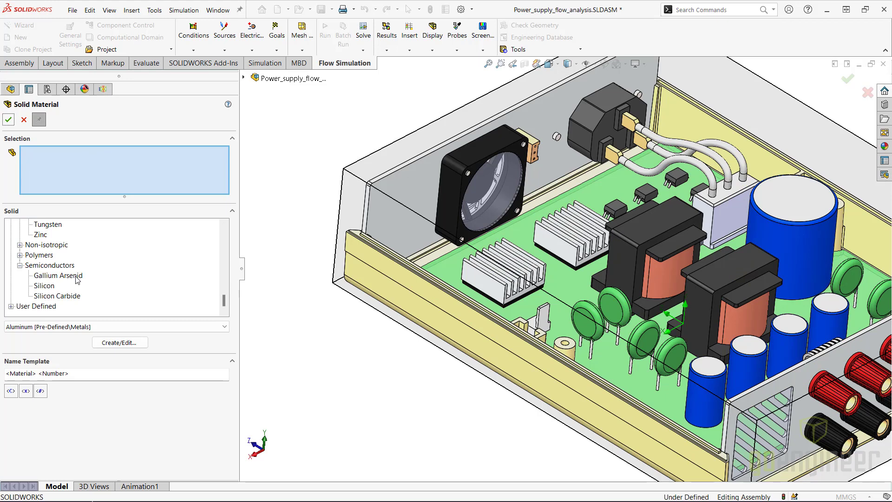
click(20, 245)
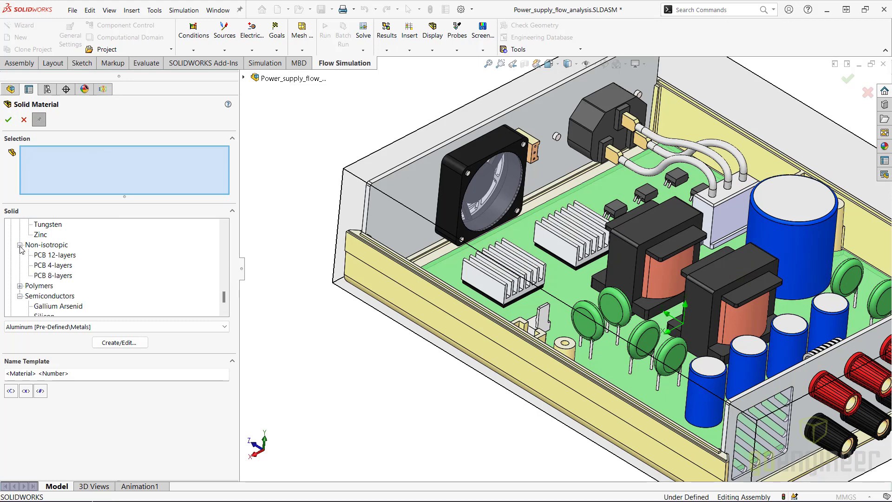
click(47, 268)
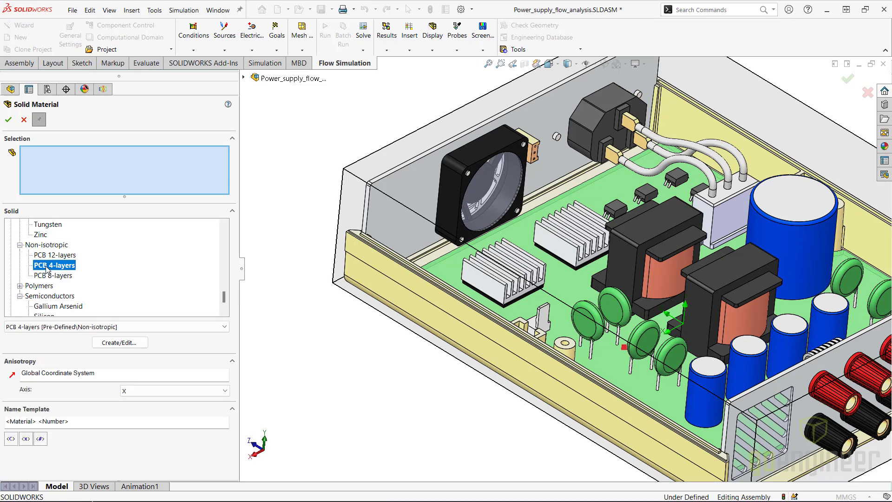
click(444, 273)
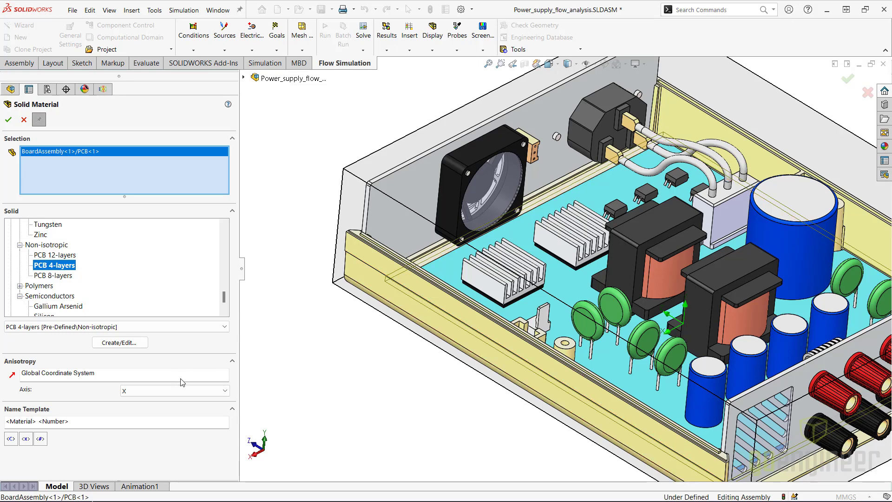
click(190, 394)
click(175, 410)
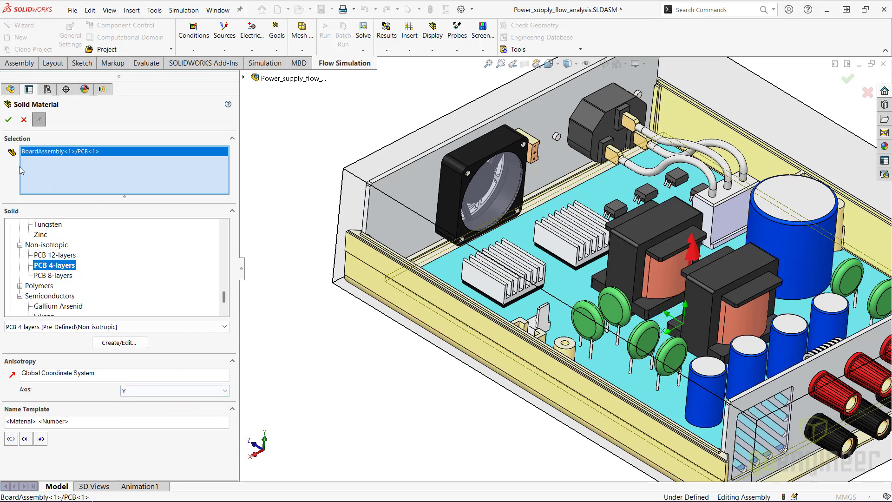
click(8, 120)
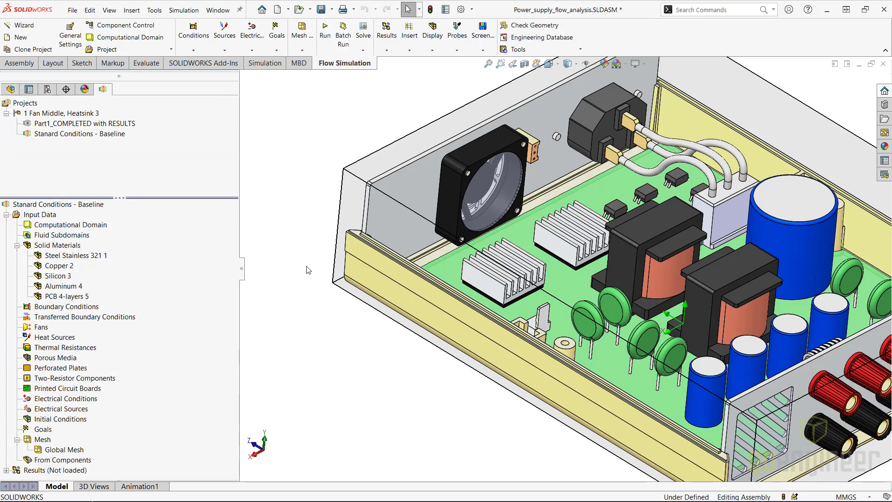
Create an Inlet Mass Flow boundary condition of 0.0001 kg/s on the inner lid faces of both vent grilles in the front panel
key(f)
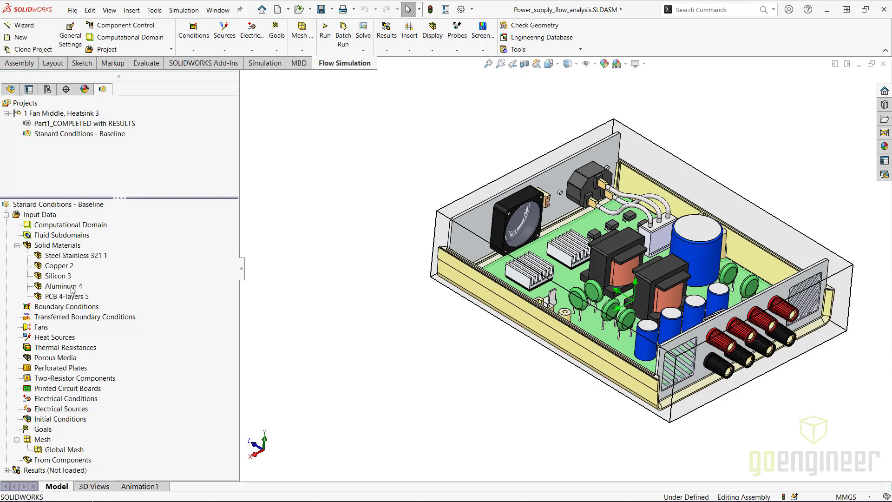
right_click(71, 308)
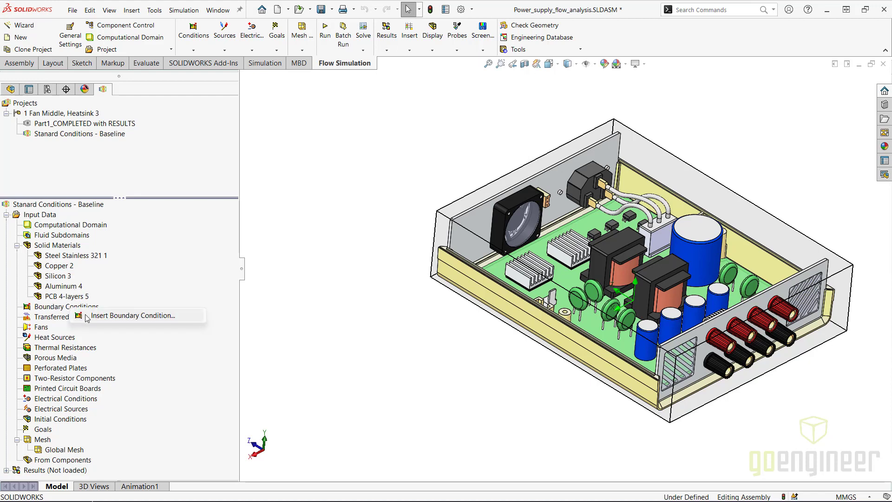
click(86, 316)
middle_drag(610, 358, 715, 403)
scroll(804, 288, up, 5)
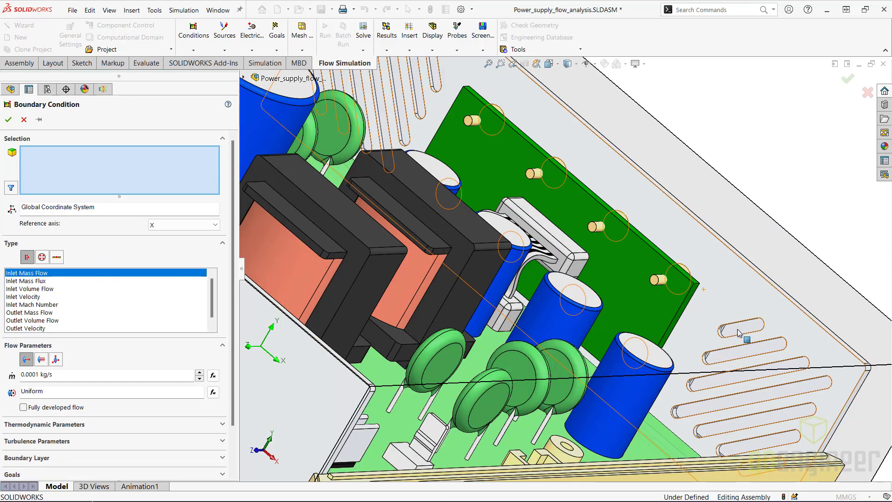
click(740, 326)
scroll(740, 326, up, 4)
scroll(494, 149, down, 6)
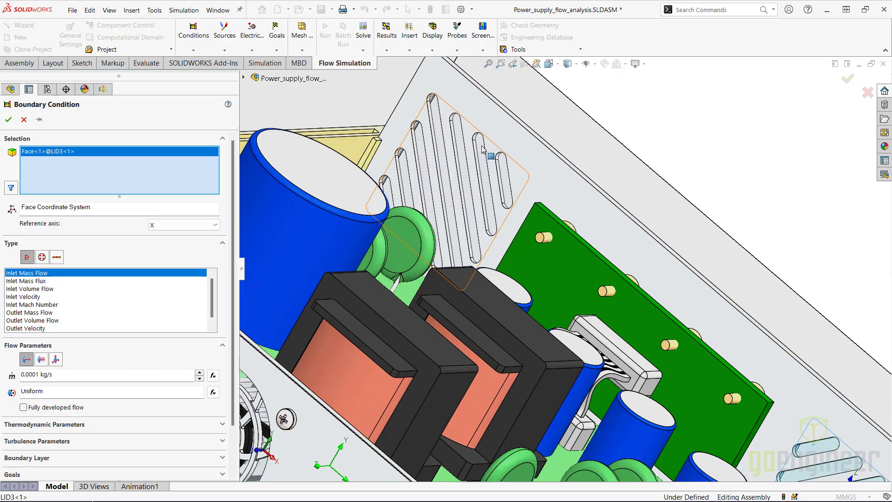
click(489, 169)
scroll(509, 244, down, 5)
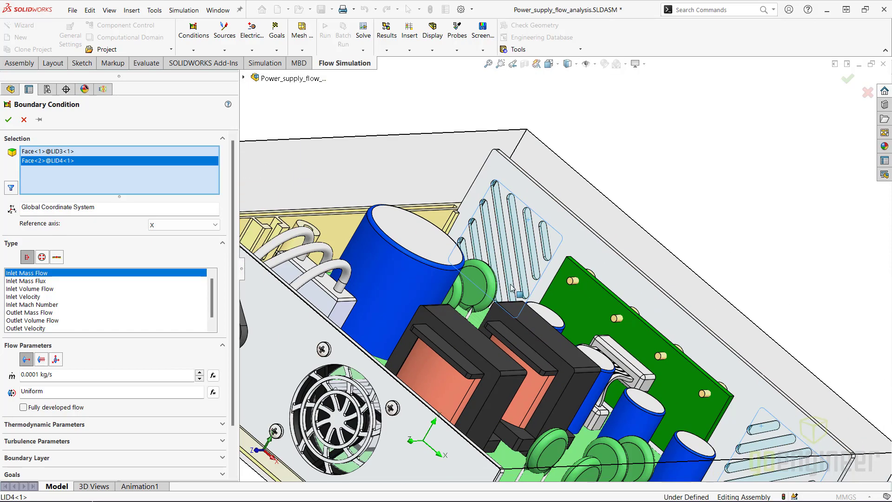
middle_drag(521, 350, 381, 186)
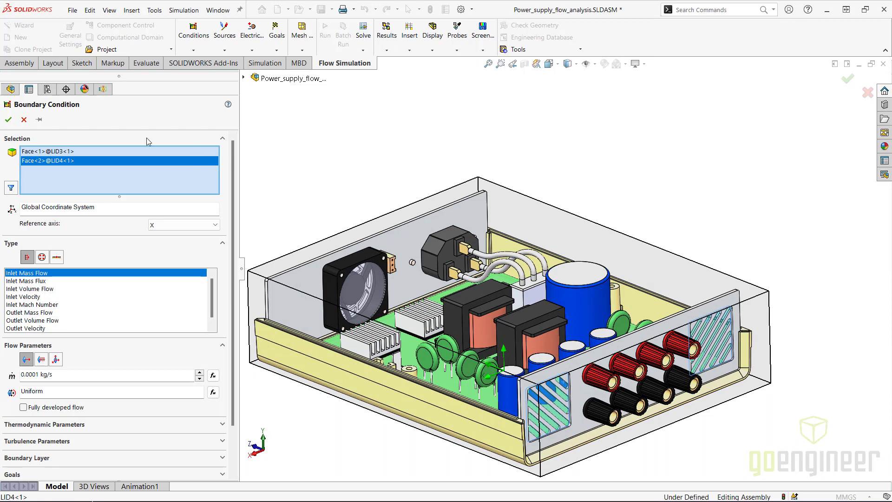
click(9, 120)
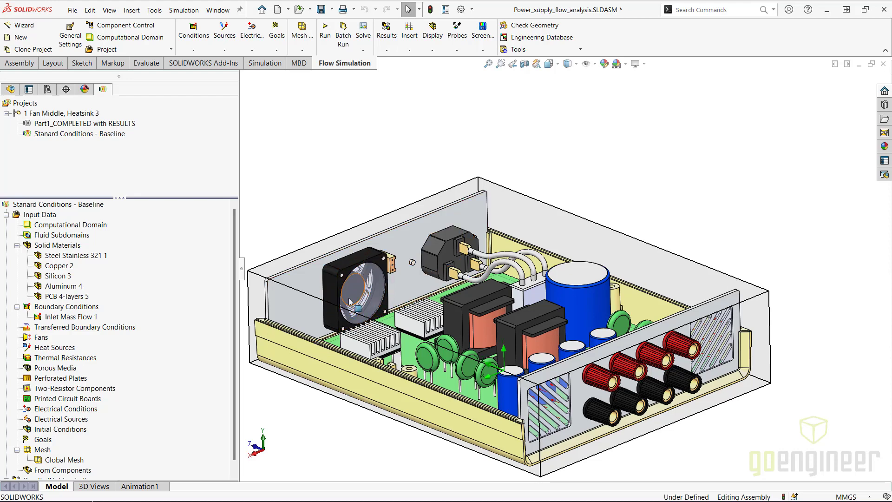
Insert an External Outlet Fan and select the inner face of the lid behind the fan opening as its flow face
right_click(42, 339)
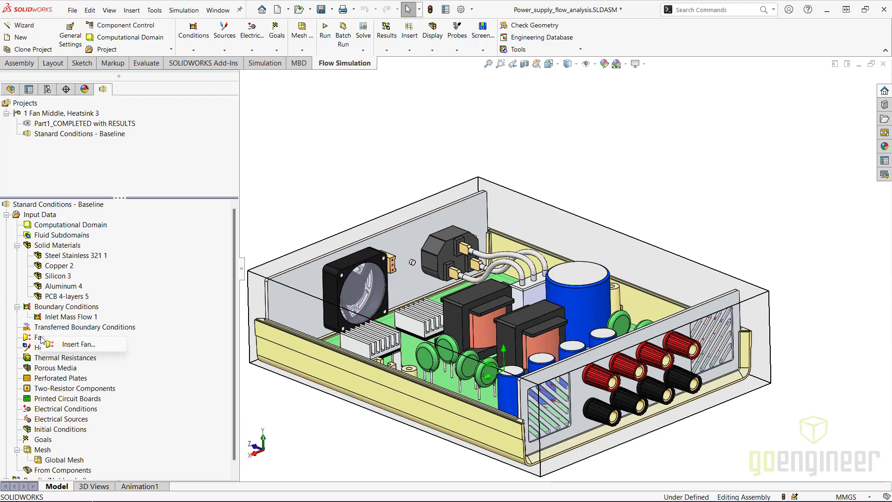
click(53, 344)
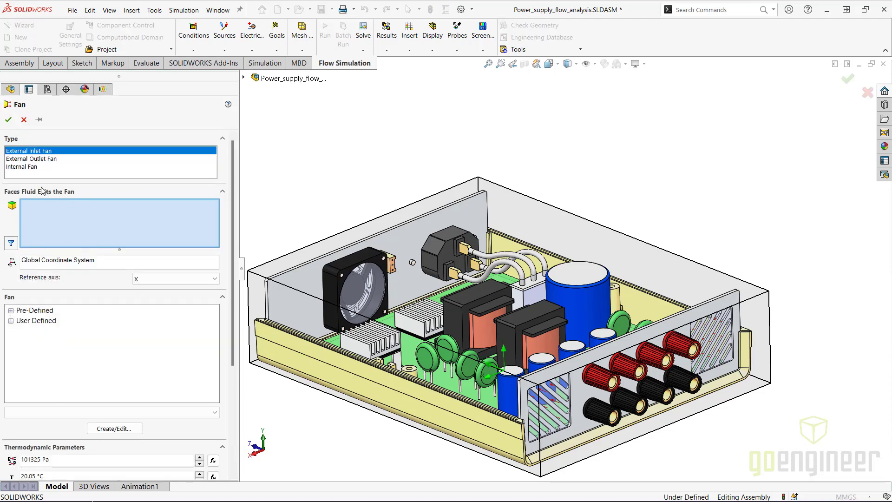
click(28, 159)
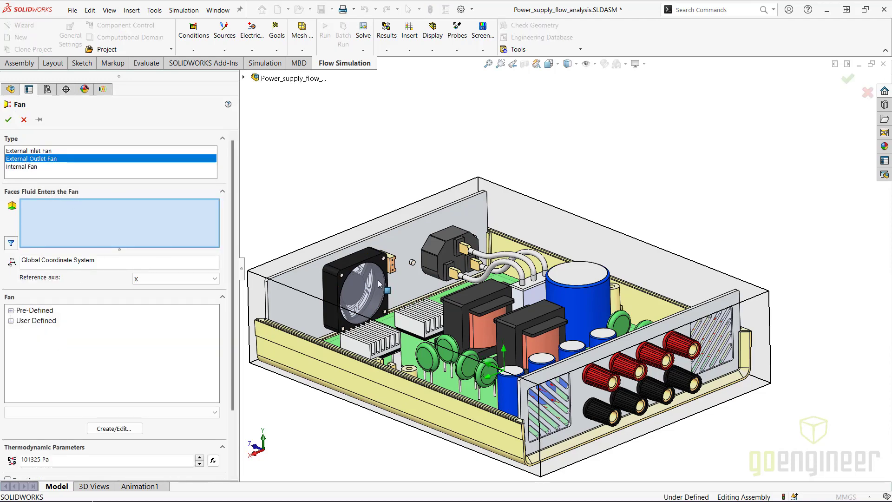
middle_drag(393, 286, 371, 272)
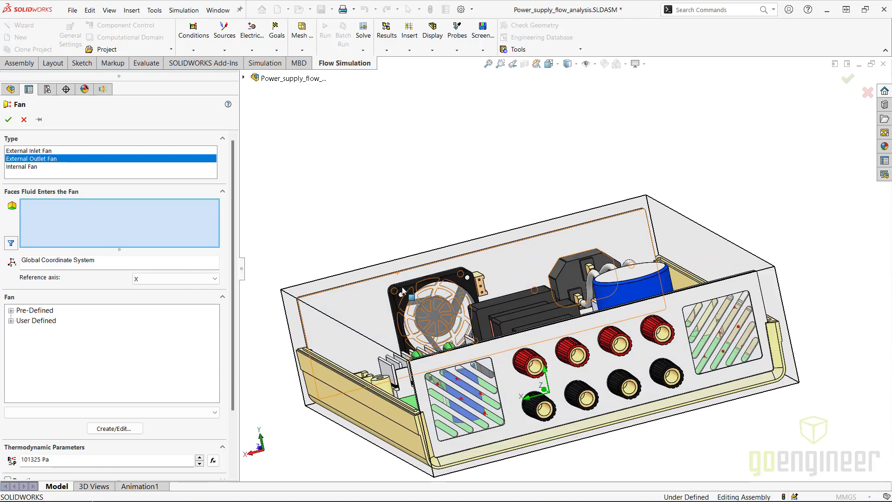
scroll(372, 272, down, 5)
click(521, 302)
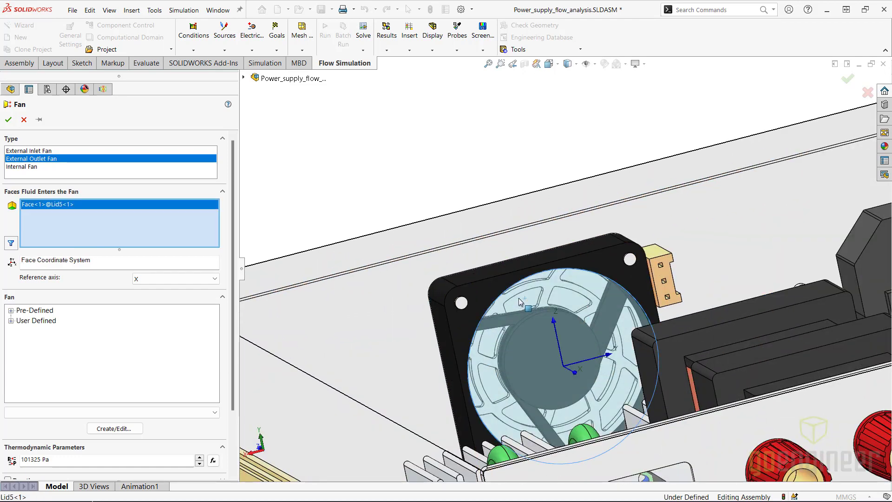
scroll(512, 313, up, 5)
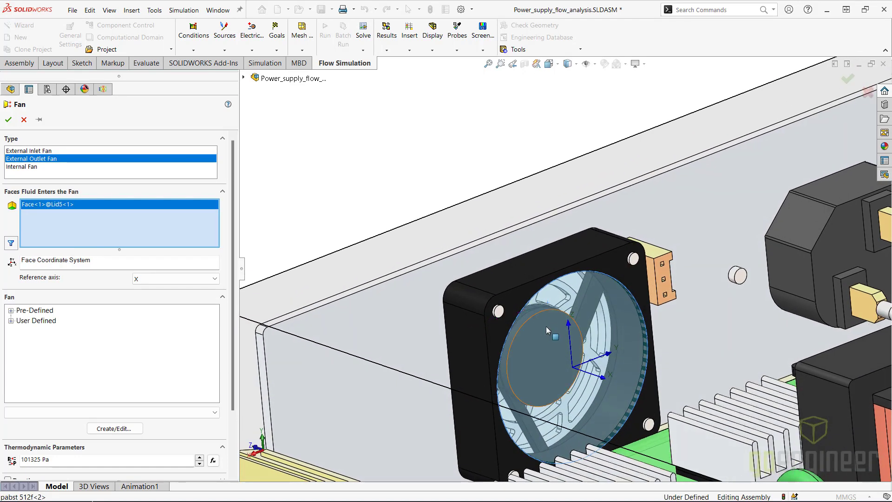
scroll(643, 356, up, 5)
scroll(713, 330, down, 3)
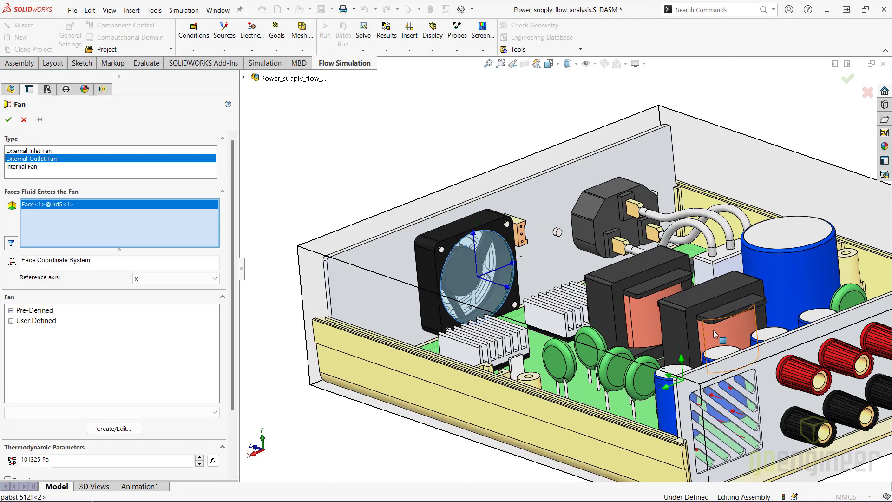
middle_drag(712, 327, 710, 361)
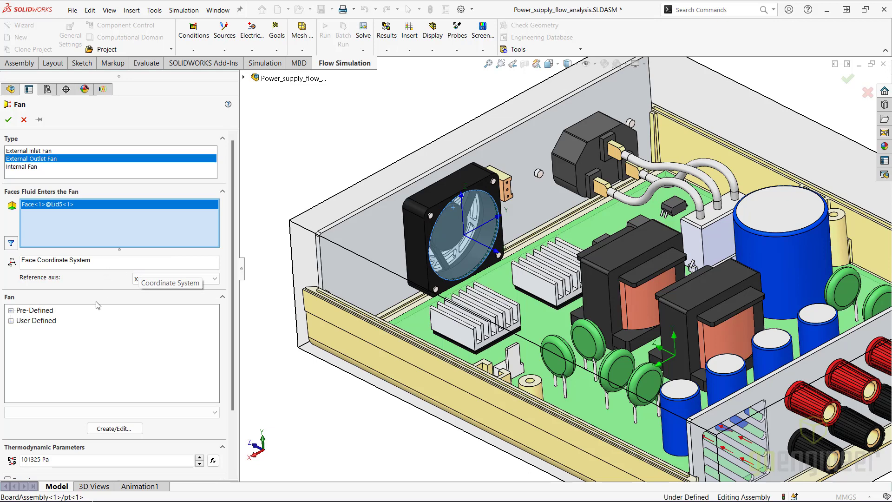
Choose the user-defined Papst DC-axial 405F from the Custom Papst DC-axial fans folder for the outlet fan
click(11, 321)
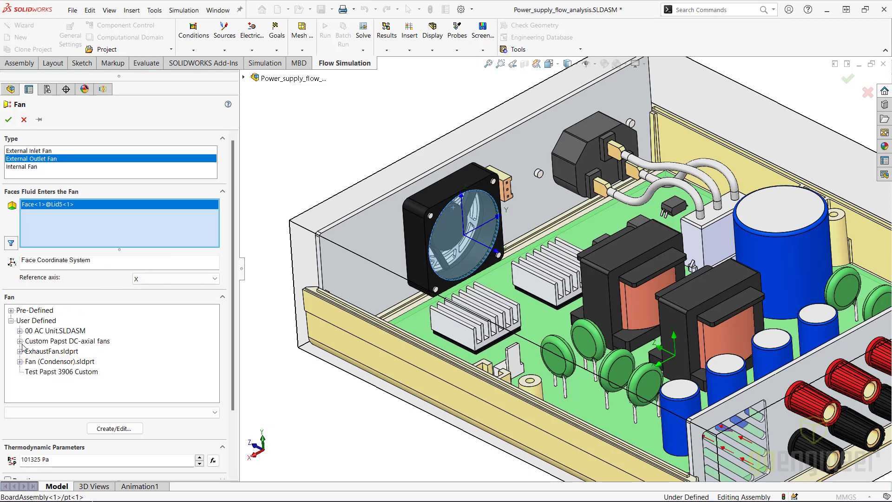
click(19, 341)
click(50, 352)
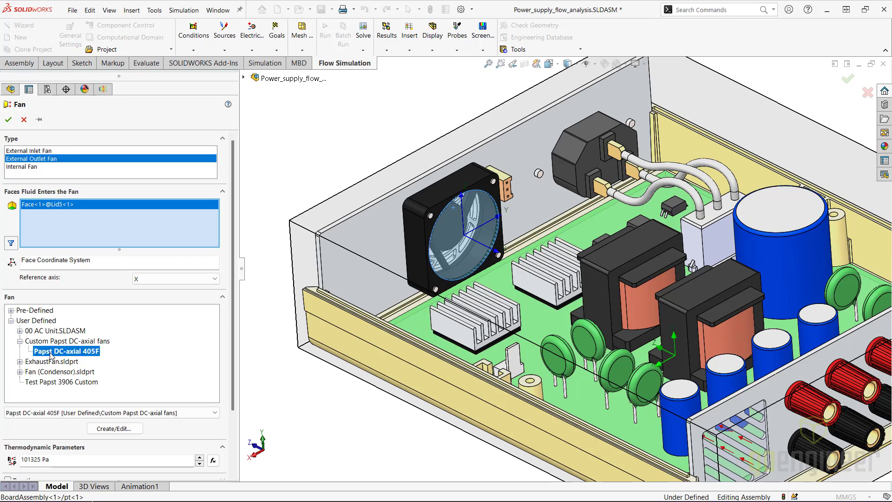
Review the Papst DC-axial 405F item properties and pressure curve in the Engineering Database, and accept the outlet fan
click(110, 430)
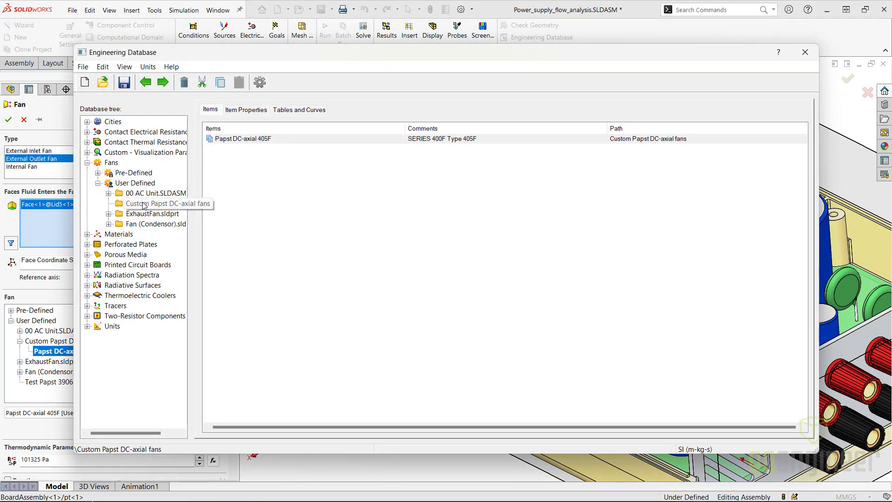
click(251, 111)
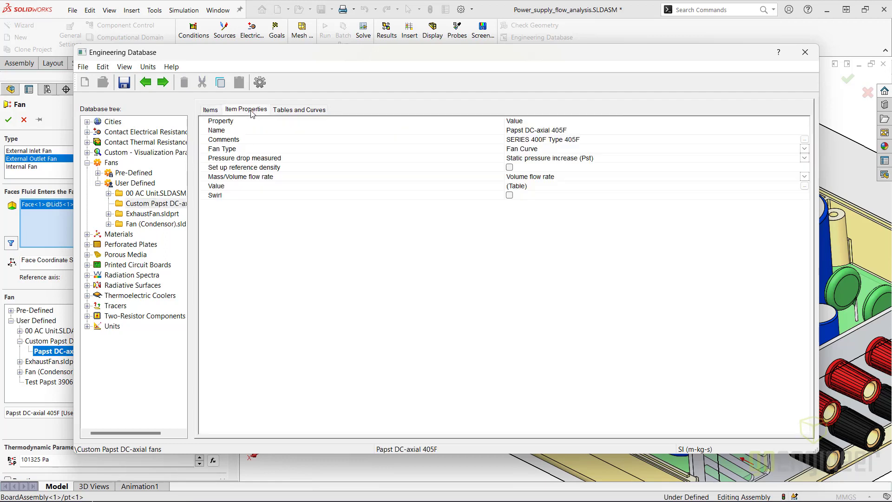
click(286, 110)
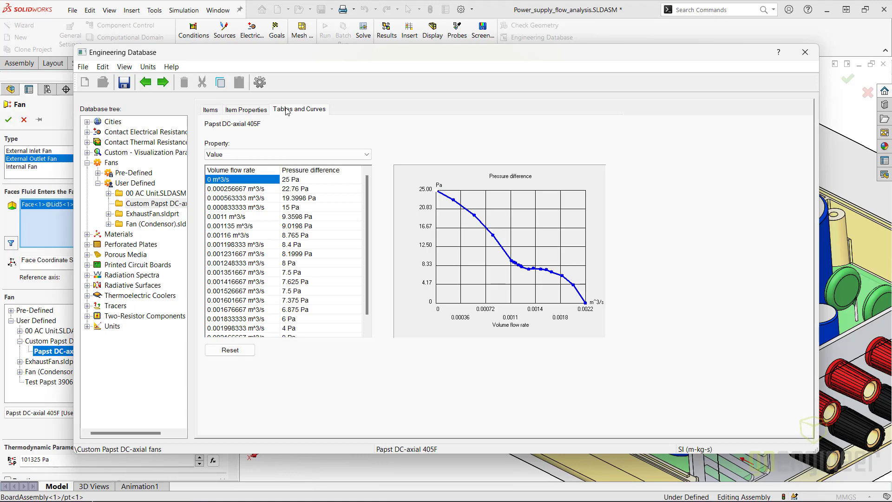
click(805, 52)
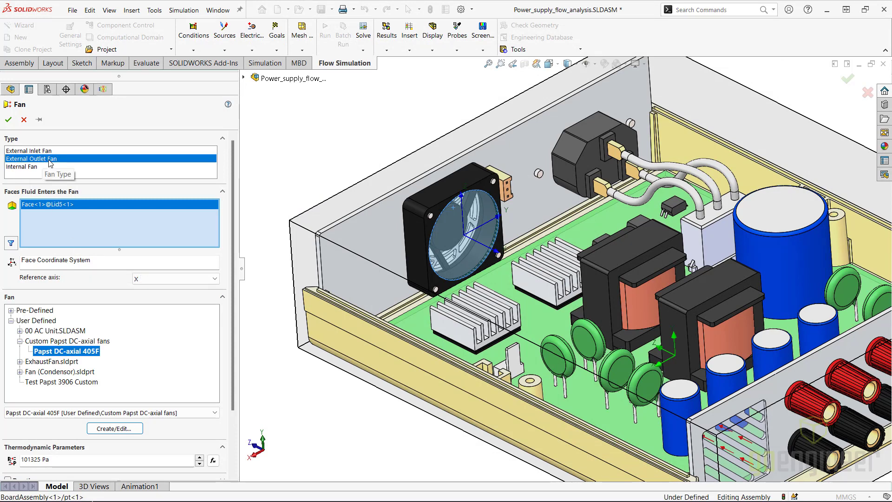
click(8, 120)
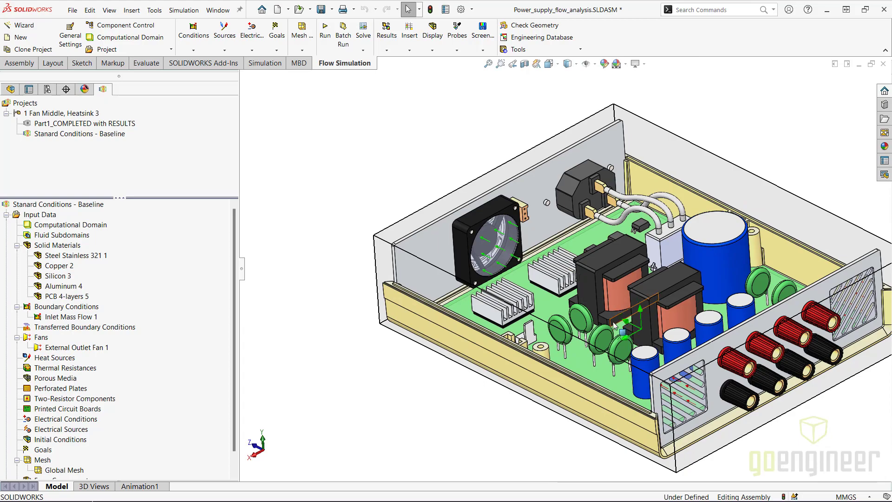
middle_drag(635, 331, 649, 321)
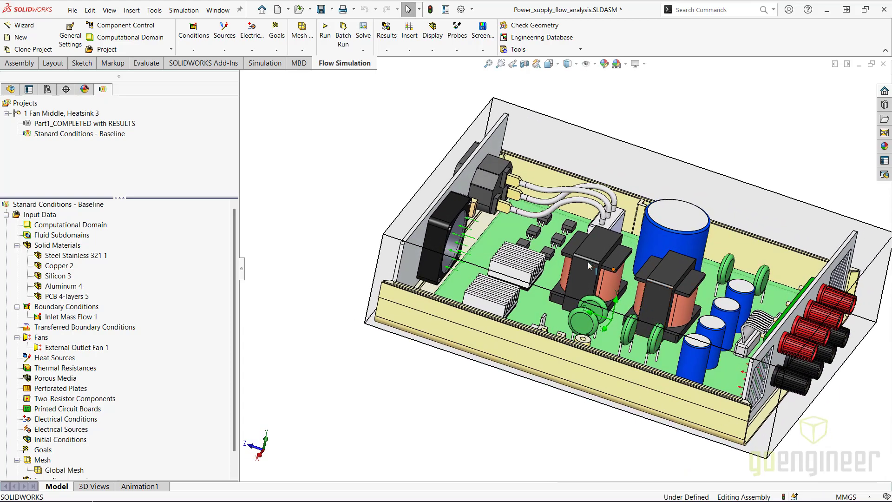
middle_drag(512, 279, 395, 243)
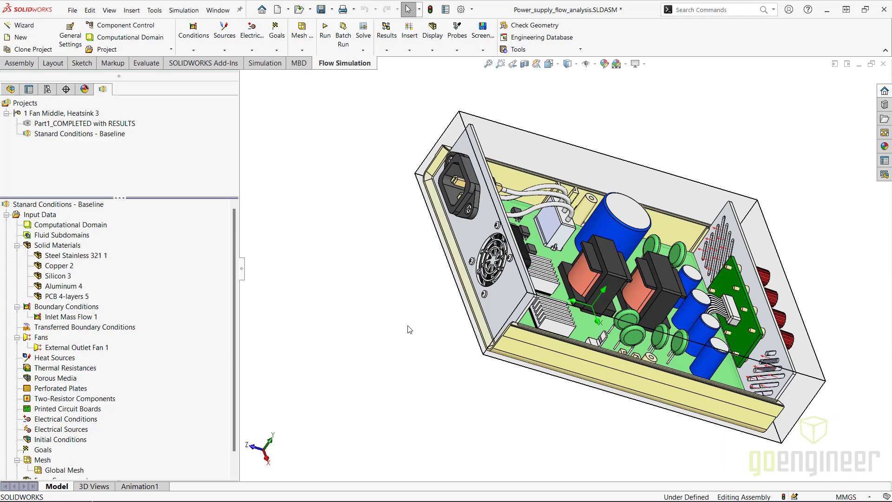
middle_drag(409, 325, 296, 262)
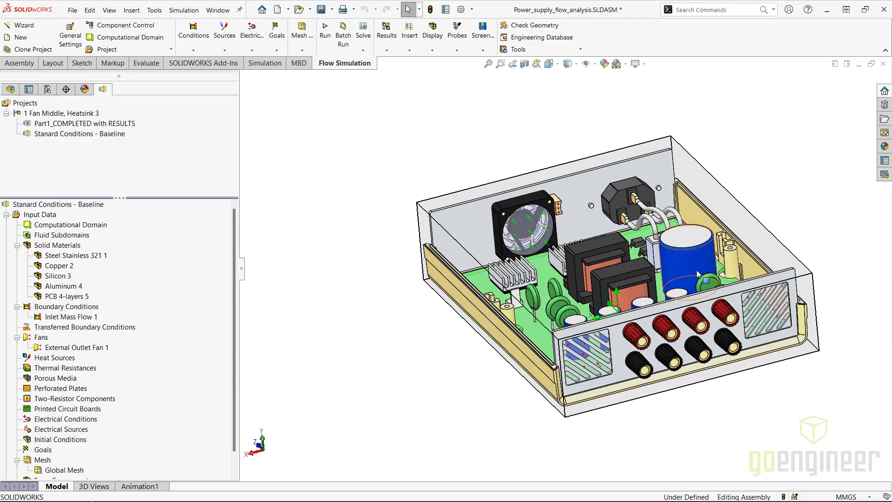
scroll(660, 278, down, 2)
middle_drag(660, 277, 681, 312)
scroll(681, 312, up, 1)
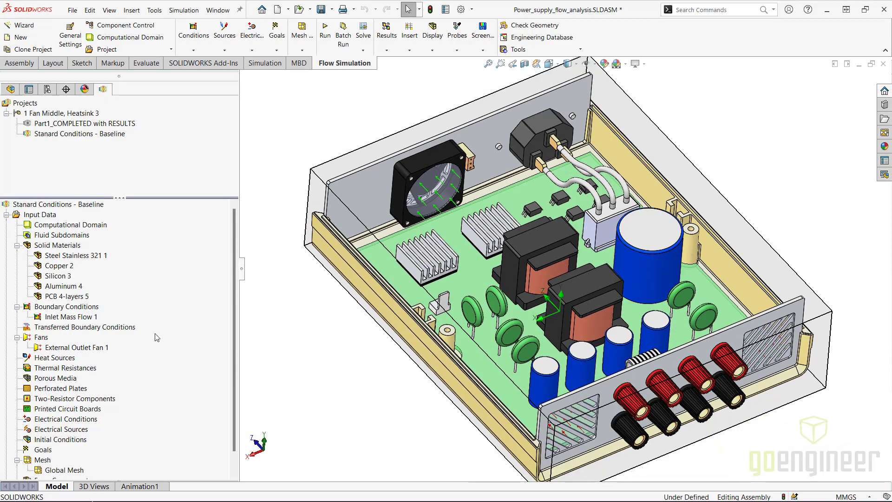
Create a 2.5 W volume heat source on the two stacked 144 PIN IC PACKAGE parts beneath the heatsink nearest the transformers, keeping the command open
right_click(74, 359)
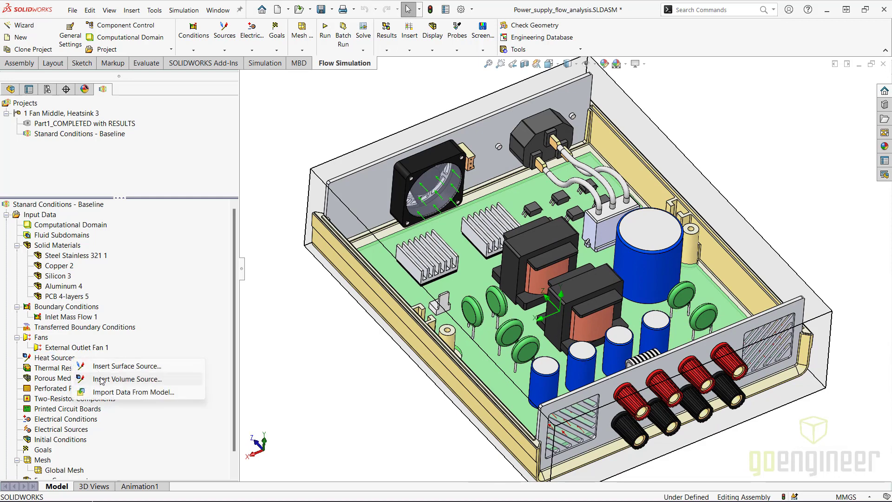
click(101, 379)
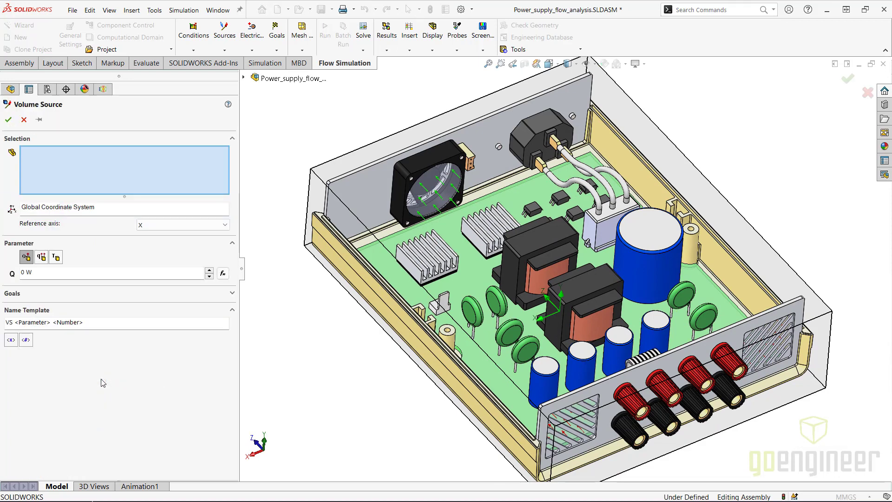
click(54, 274)
text(2.5)
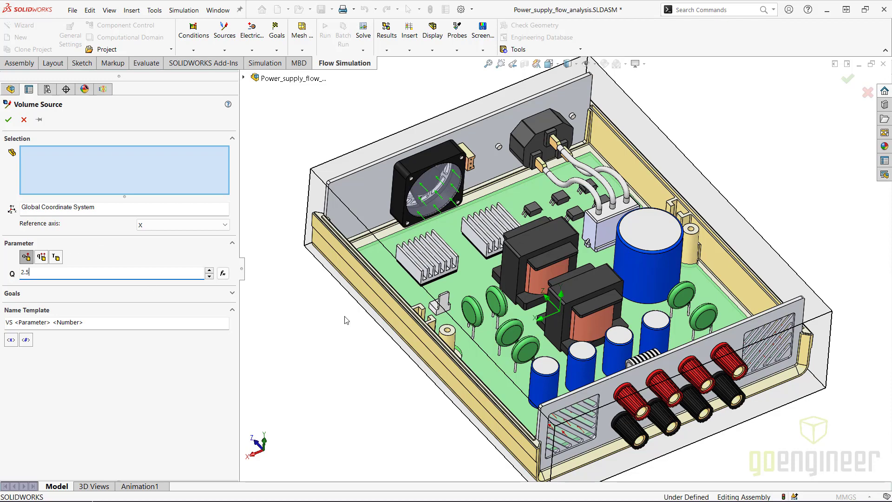
scroll(496, 257, down, 5)
scroll(497, 258, down, 3)
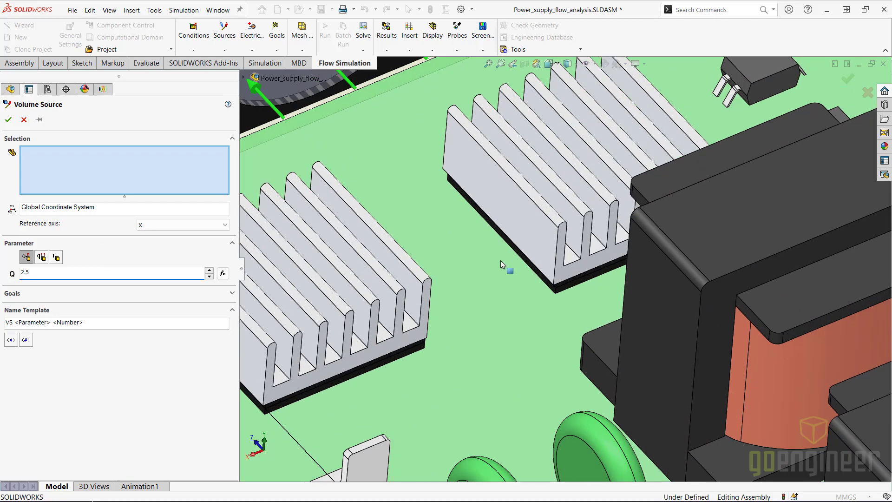
scroll(550, 280, down, 3)
scroll(550, 280, down, 2)
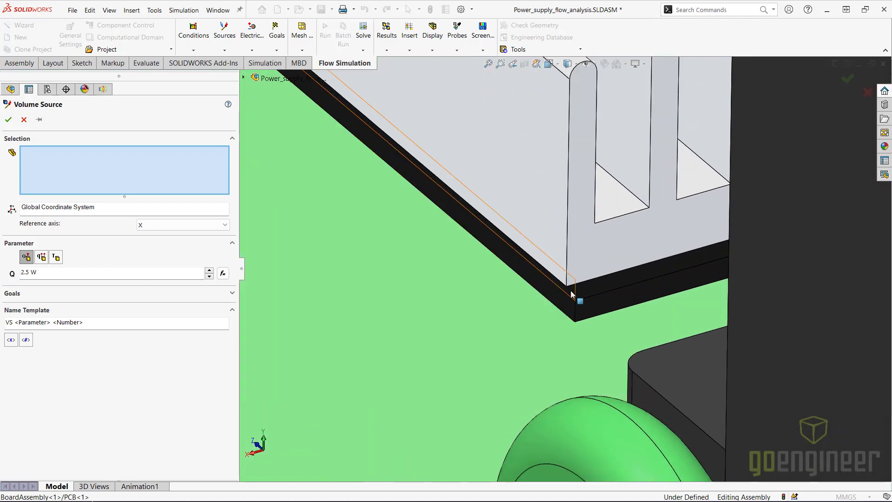
click(587, 303)
click(588, 306)
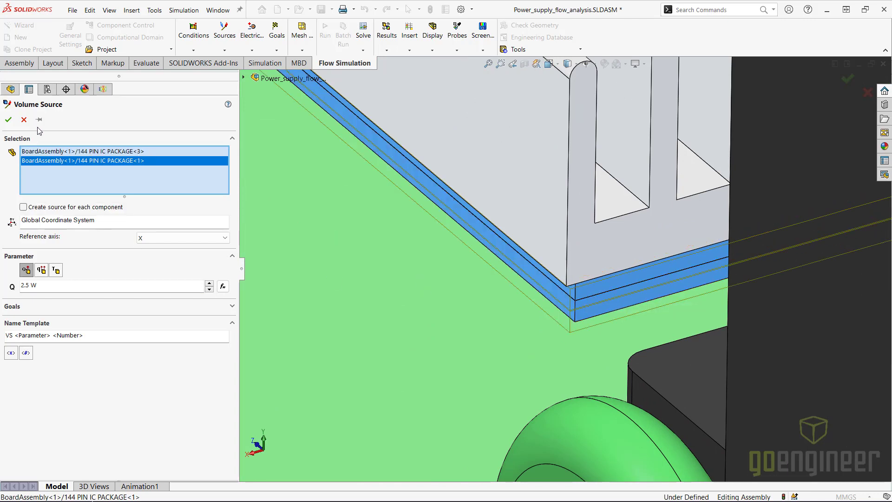
click(10, 121)
Create a 2.5 W volume heat source on the two stacked 144 PIN IC PACKAGE parts beneath the heatsink farther from the transformers
scroll(373, 285, up, 8)
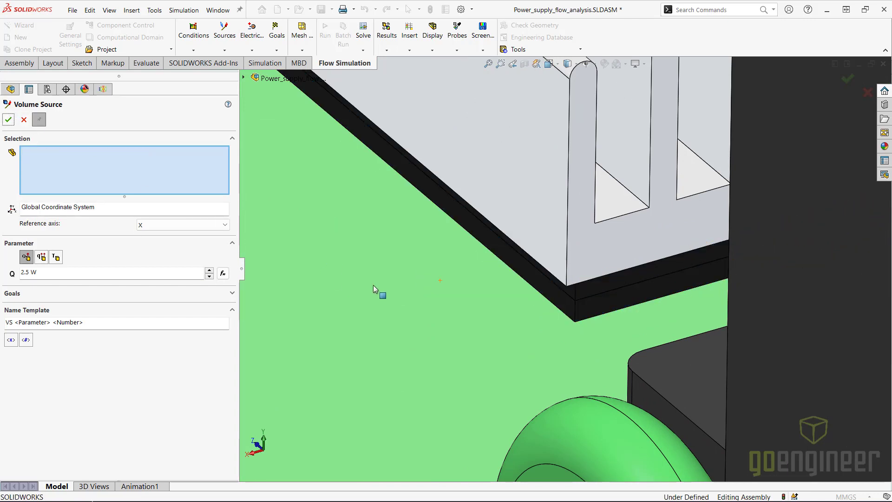
click(383, 338)
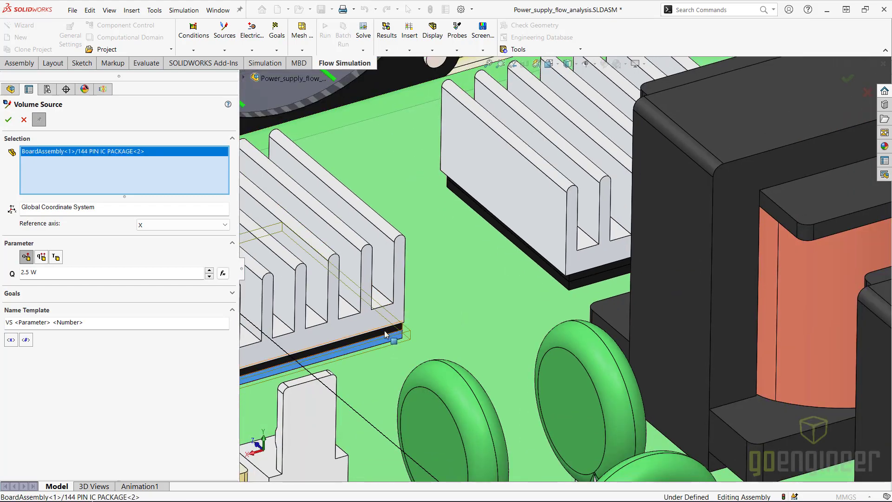
click(387, 334)
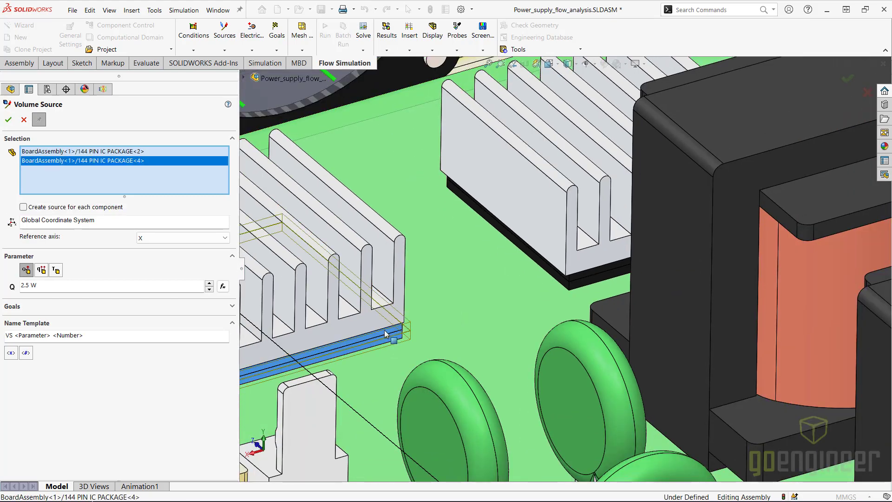
click(9, 120)
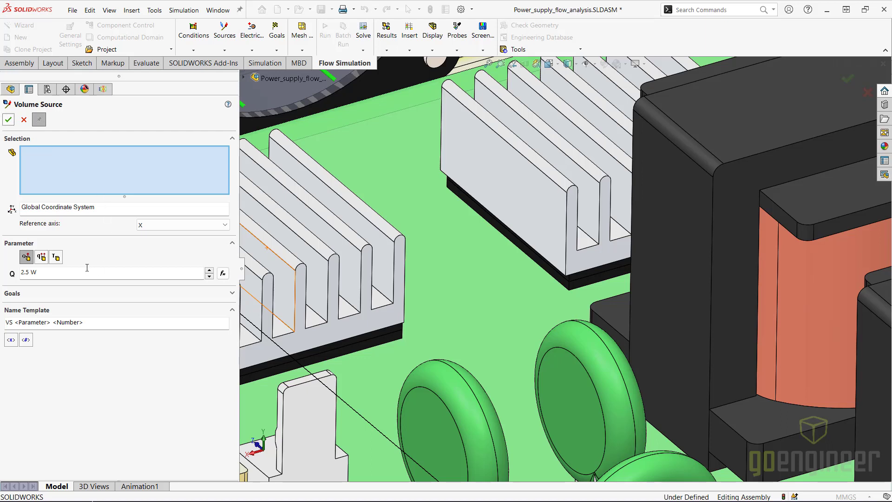
Create a 5 W volume heat source on the four small blue capacitors behind the front panel, keeping the command open
drag(48, 272, 12, 273)
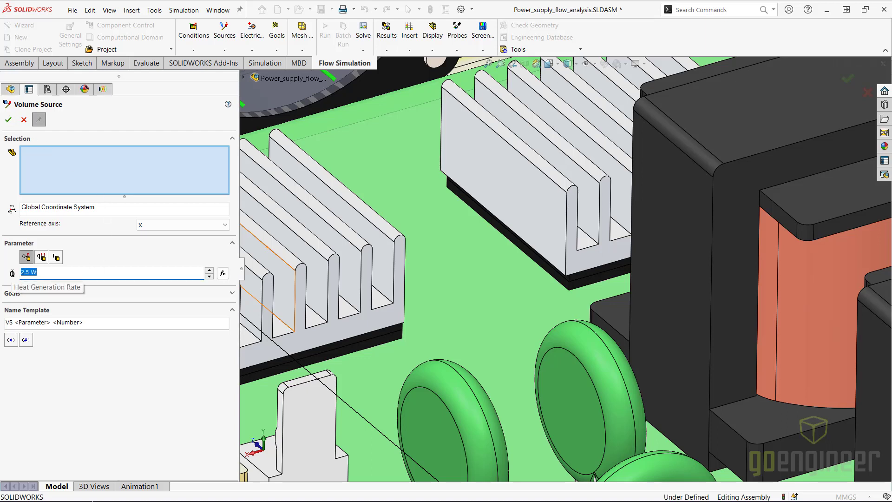
text(5)
scroll(392, 316, up, 6)
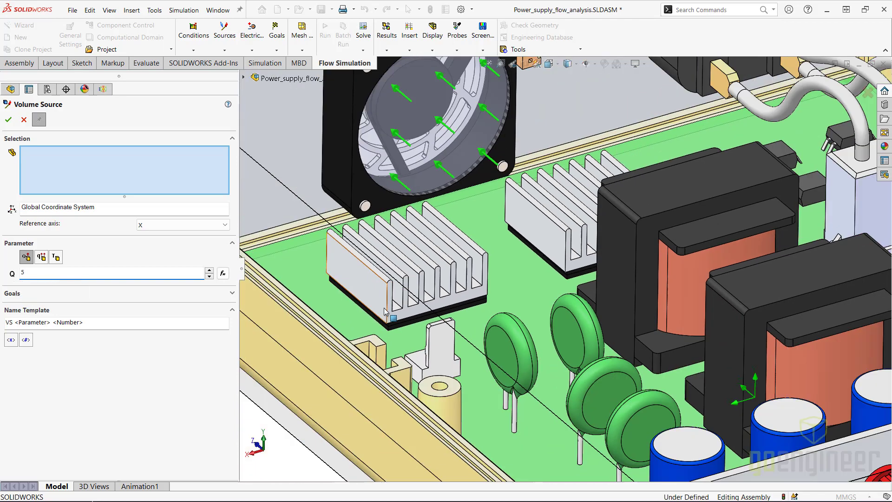
scroll(419, 327, up, 3)
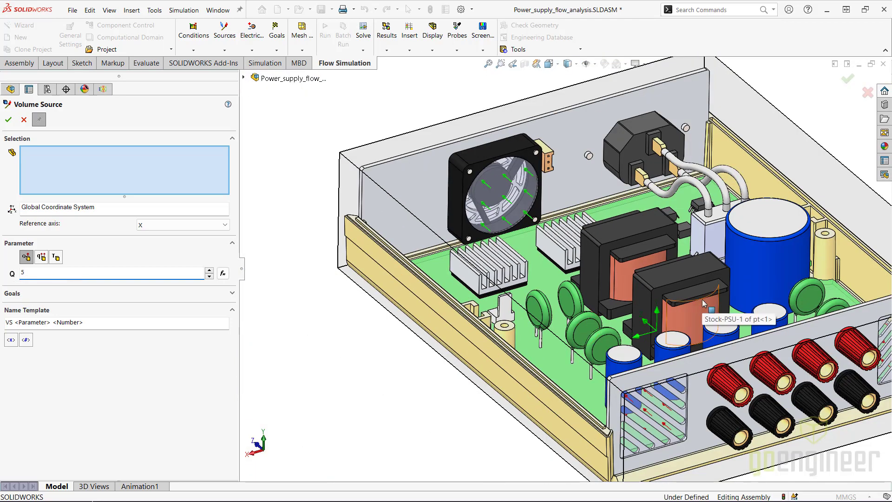
click(758, 318)
click(721, 327)
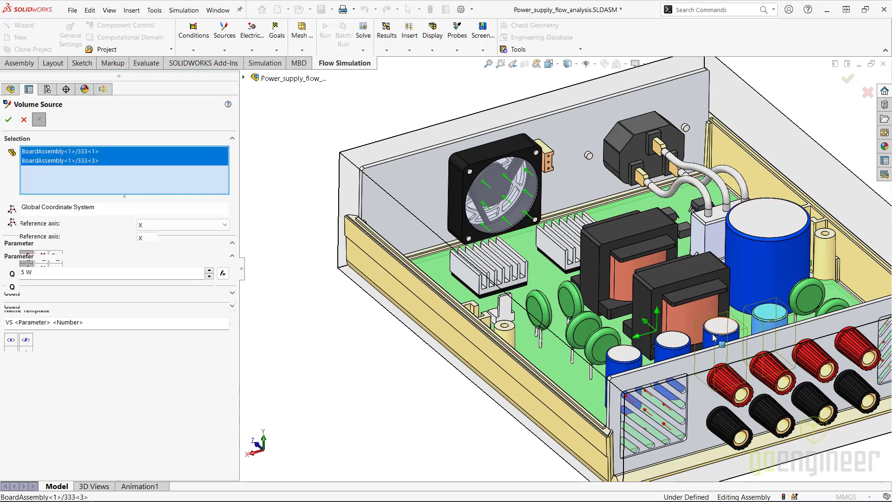
click(668, 346)
click(627, 359)
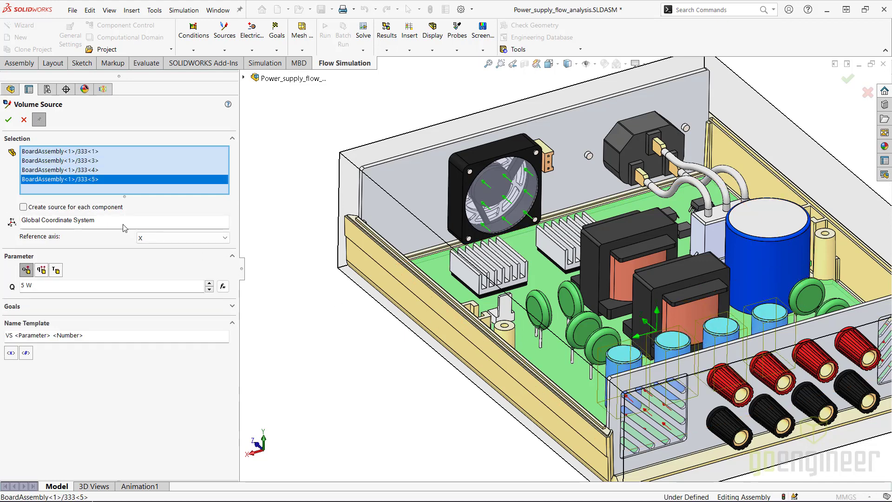
click(8, 119)
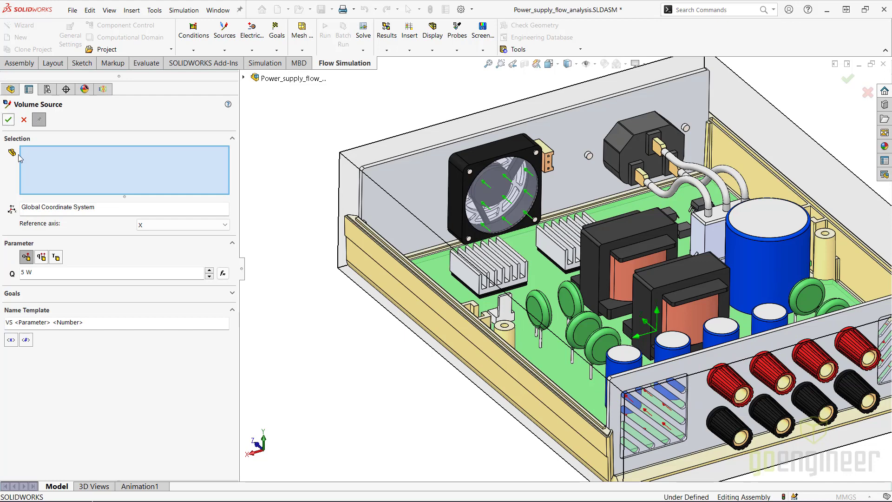
Create a 10 W volume heat source on the large blue capacitor, keeping the command open for another source
drag(45, 273, 20, 272)
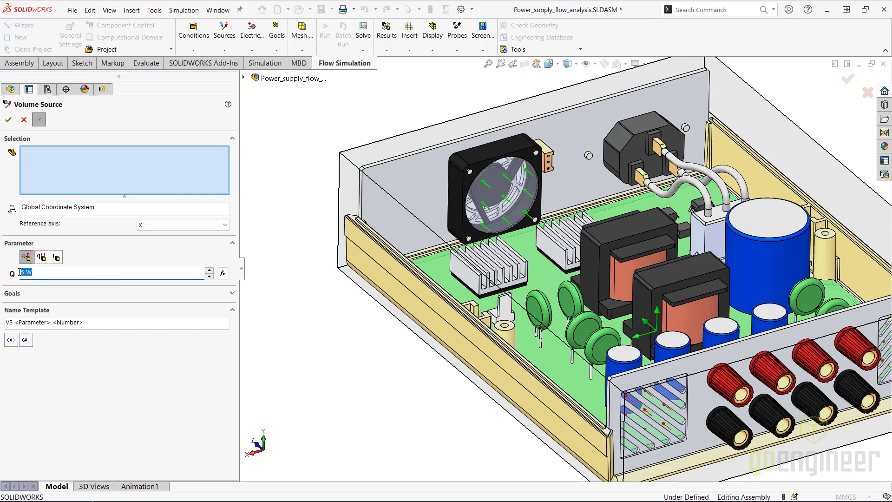
text(10)
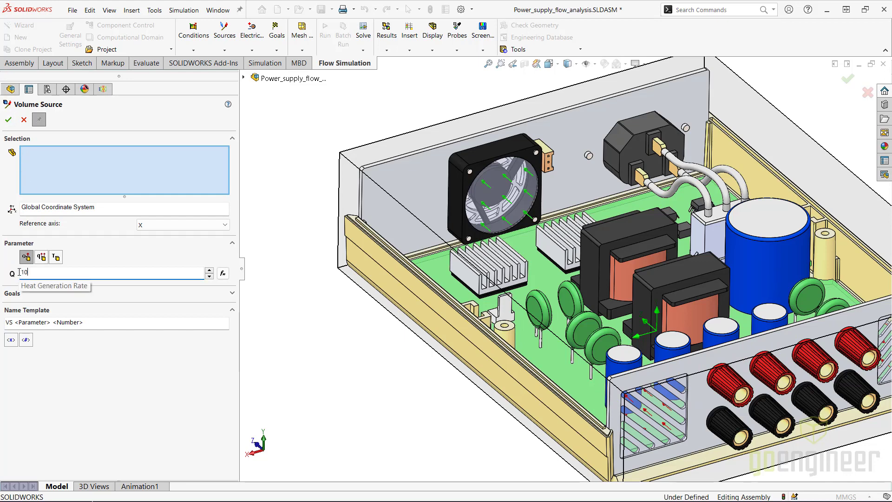
click(806, 233)
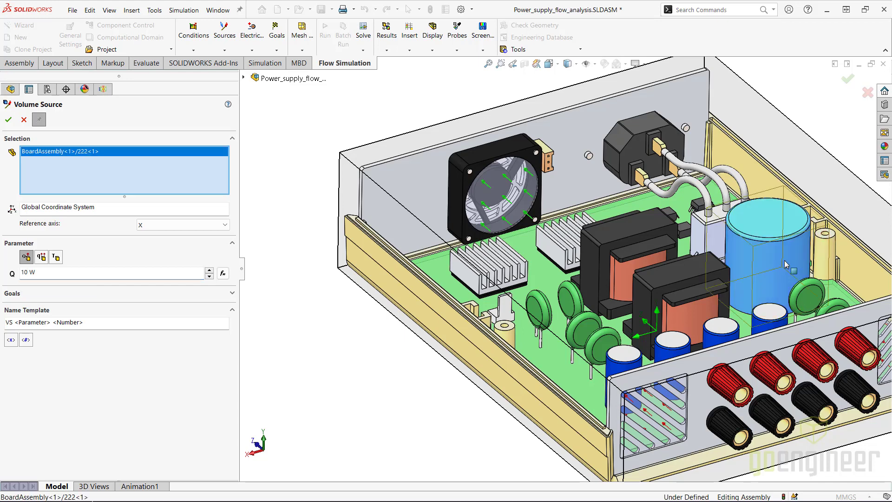
click(7, 120)
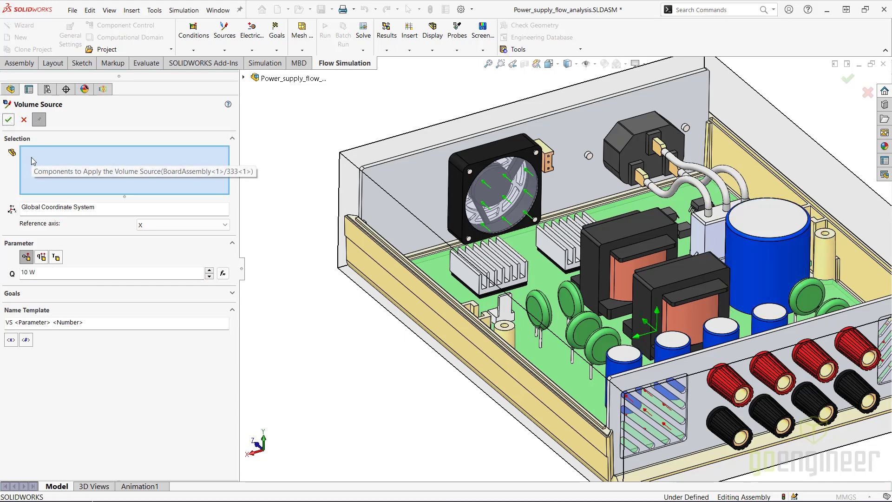
Create a 4 W heat generation rate source on both transformers and close the Volume Source command
drag(36, 272, 13, 272)
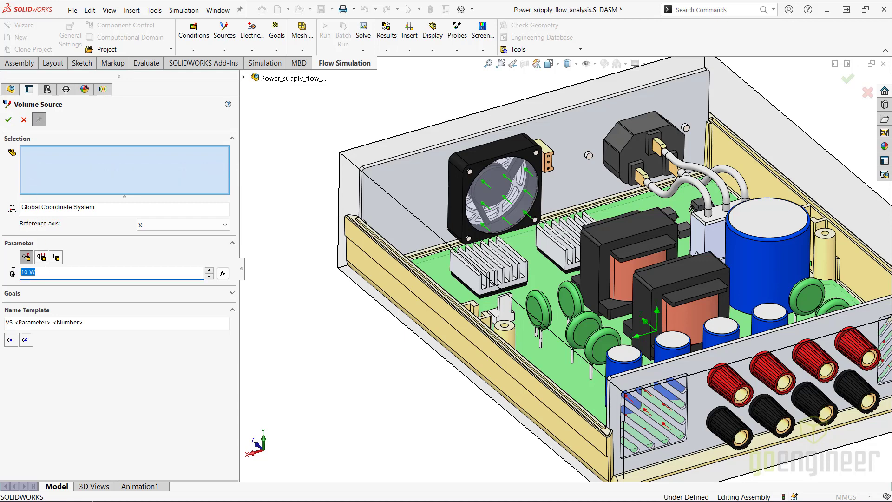
text(4)
click(43, 154)
click(671, 279)
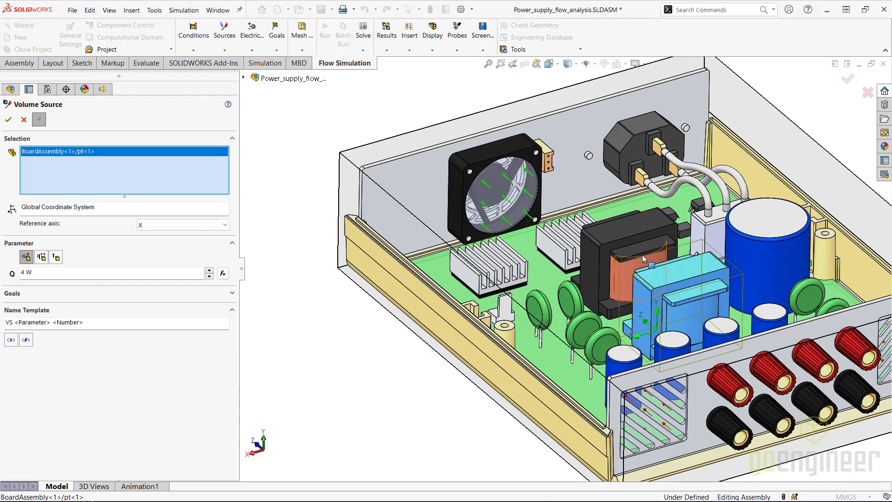
click(630, 245)
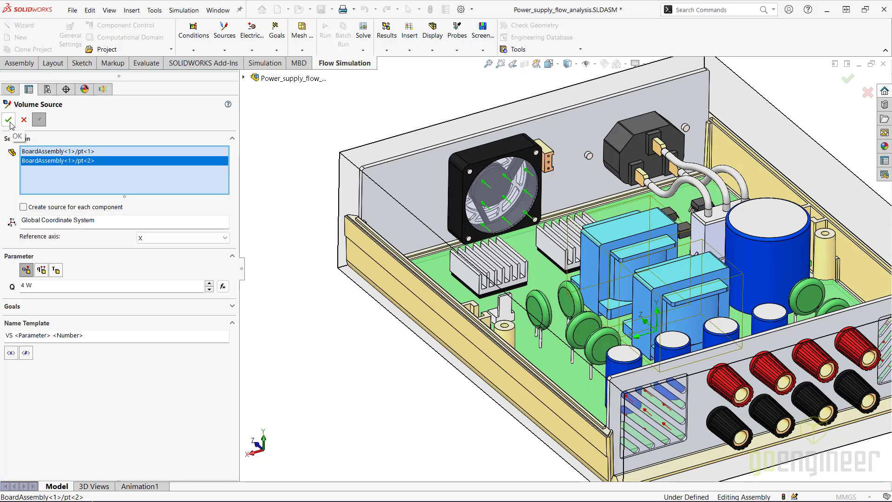
click(42, 270)
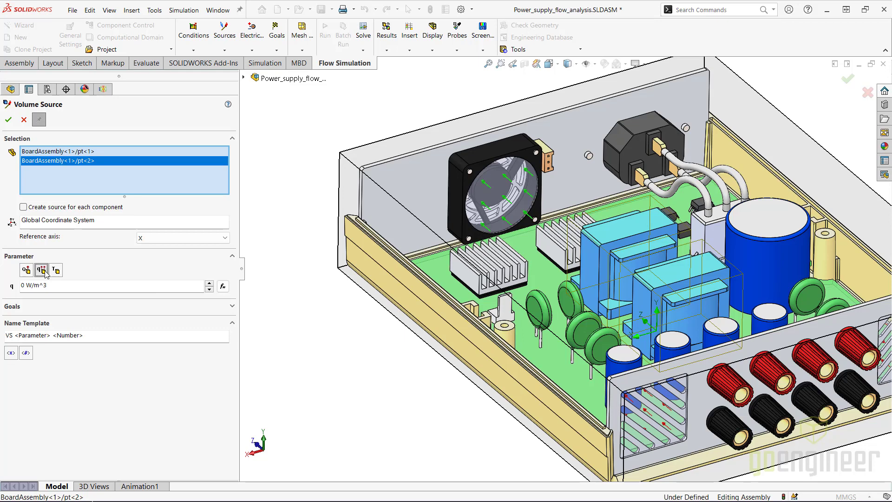
click(26, 270)
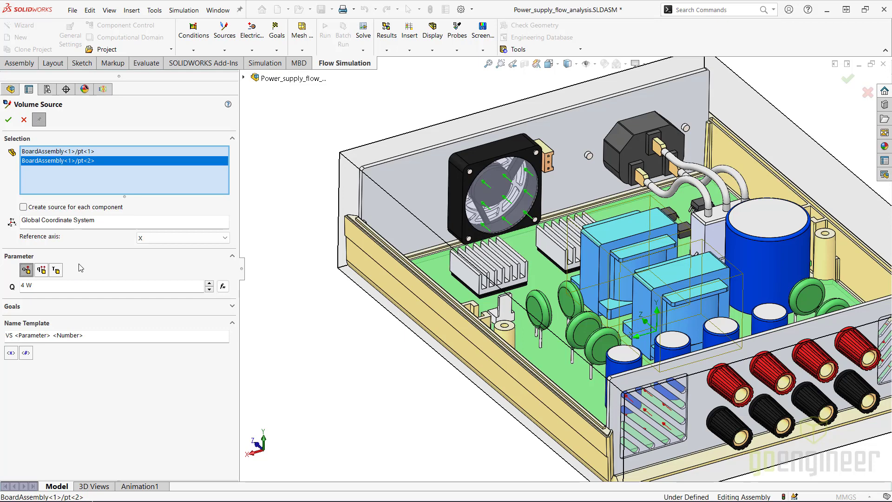
click(9, 122)
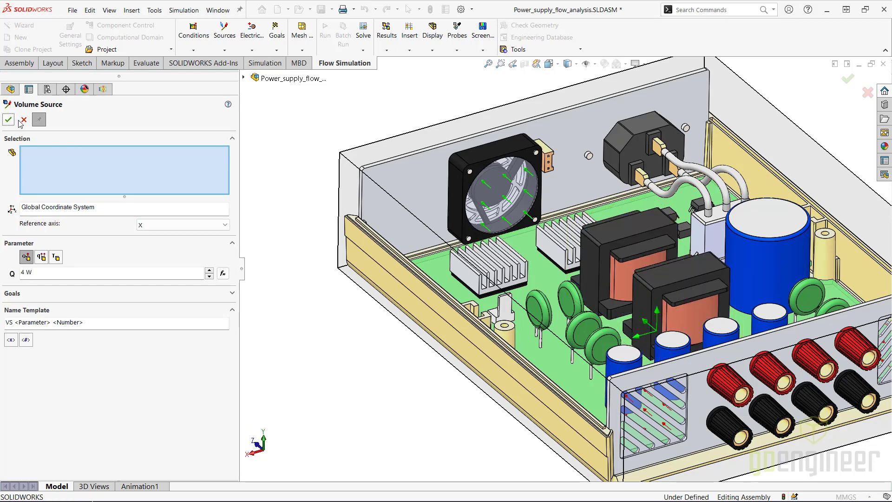
click(22, 121)
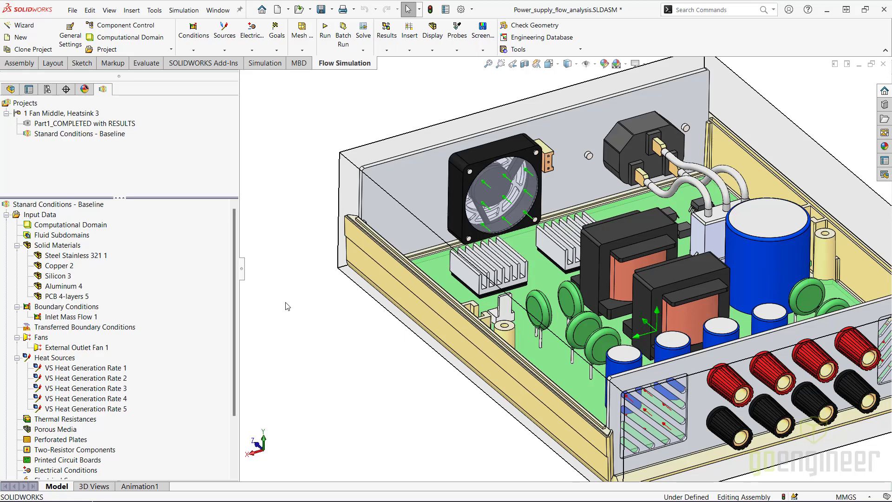
Insert a volume goal and select the two stacked 144 PIN IC PACKAGE parts beneath the heatsink farther from the transformers
drag(235, 297, 225, 361)
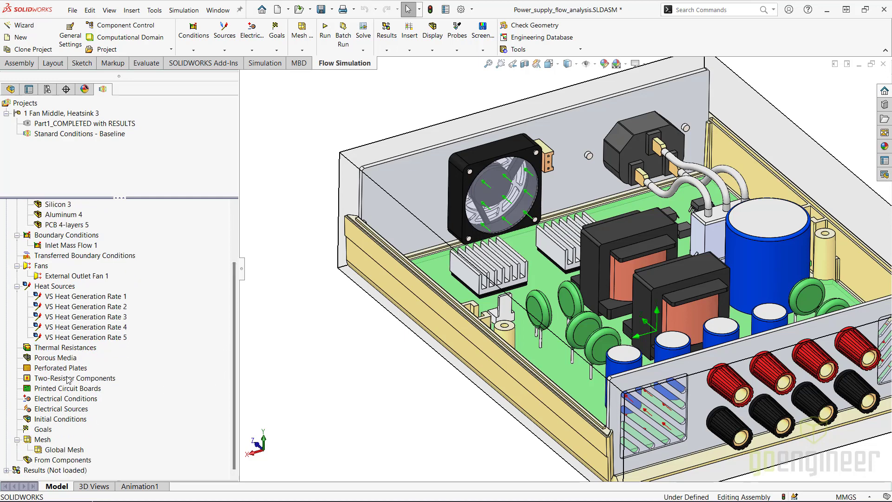
click(43, 430)
right_click(44, 433)
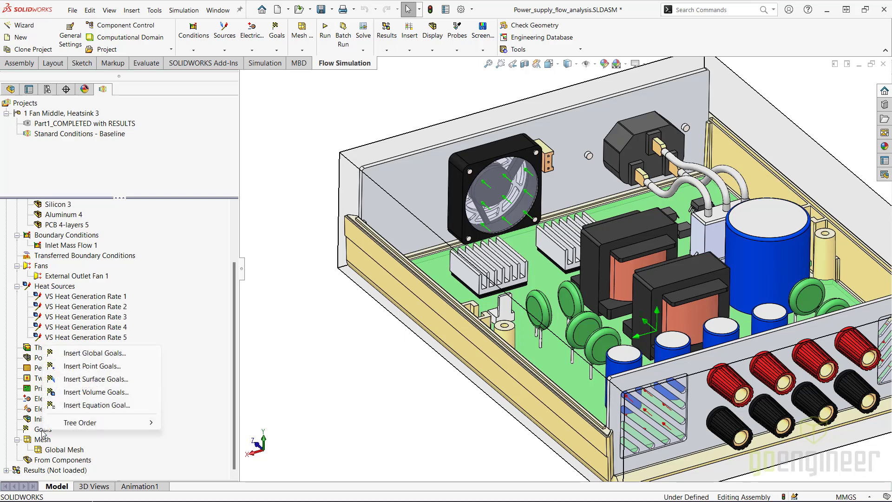
click(94, 393)
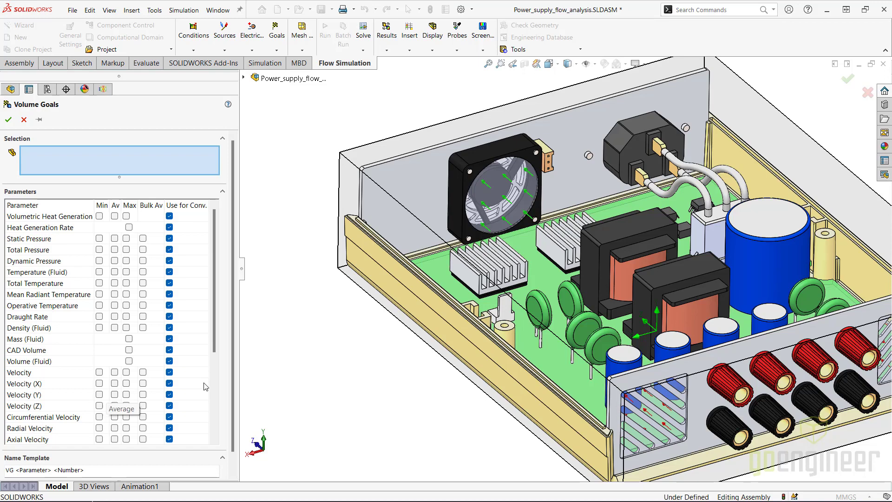
scroll(528, 291, down, 5)
scroll(527, 290, down, 3)
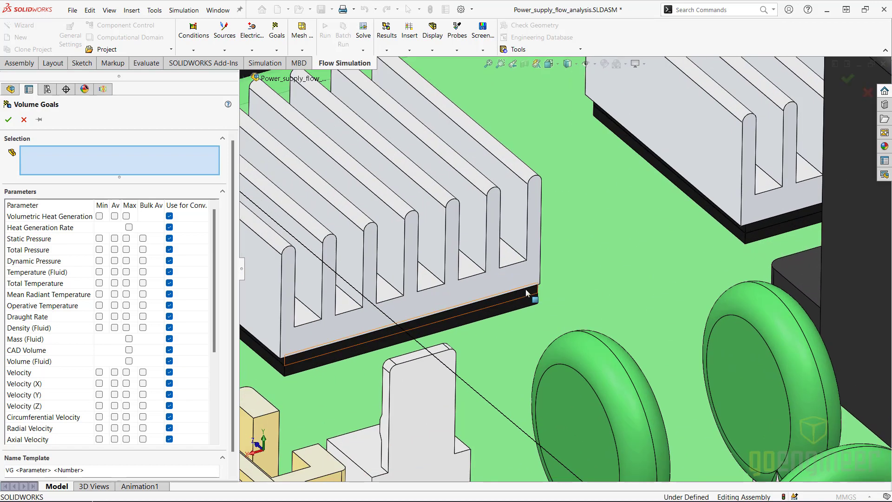
click(526, 302)
click(526, 304)
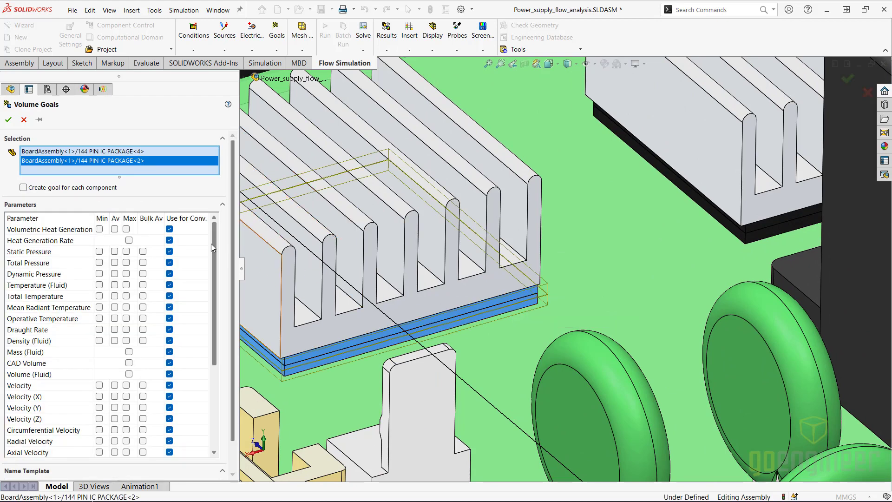
Set the volume goal to maximum Temperature (Solid) and accept it, keeping the command open for another goal
drag(215, 244, 216, 309)
scroll(238, 359, down, 1)
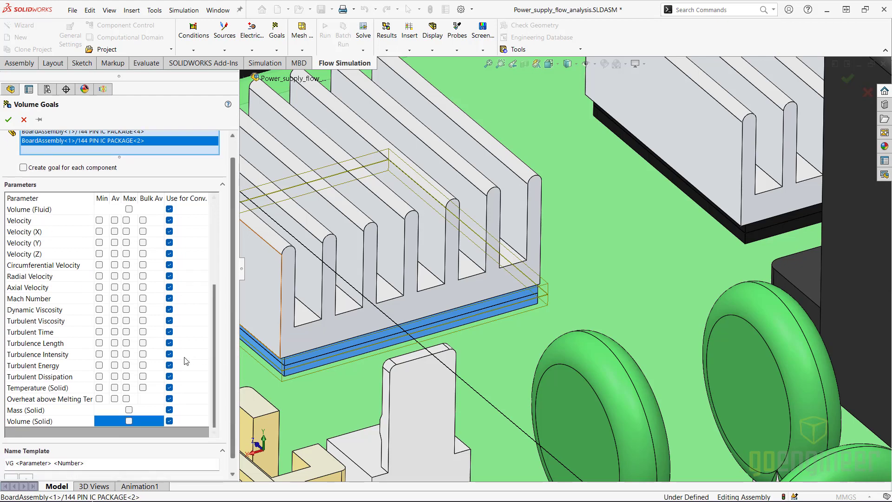
click(126, 388)
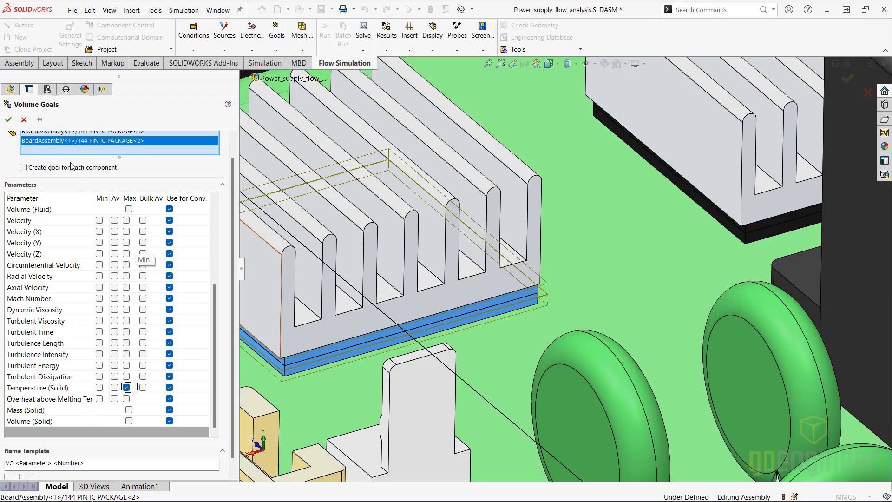
click(39, 120)
click(9, 120)
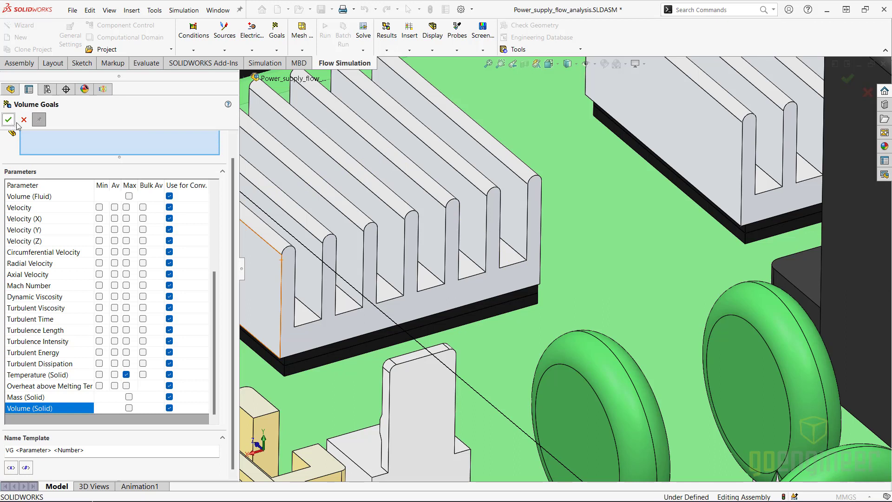
Add a maximum Temperature (Solid) goal on the two stacked IC packages beneath the heatsink nearest the transformers and close the command
click(767, 237)
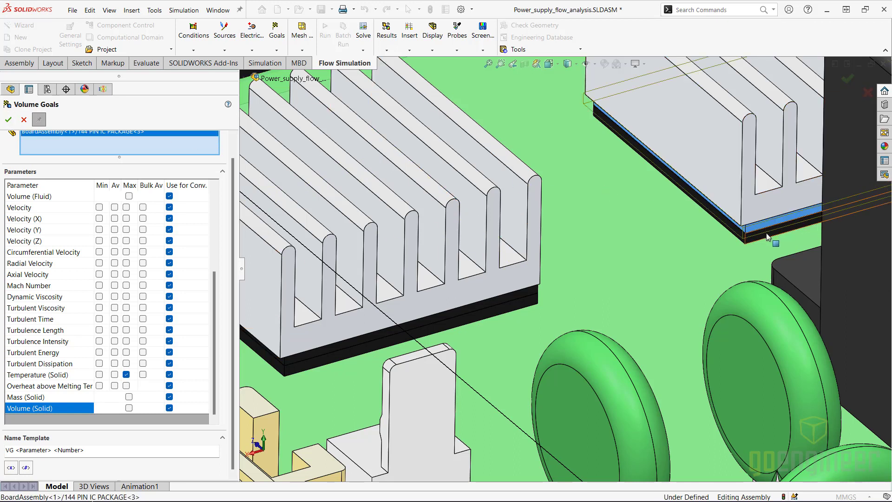
click(767, 236)
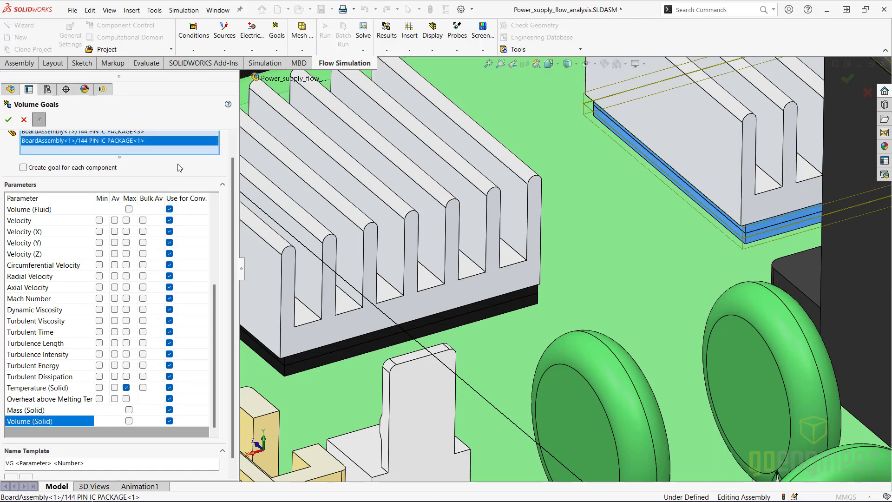
click(14, 120)
click(14, 120)
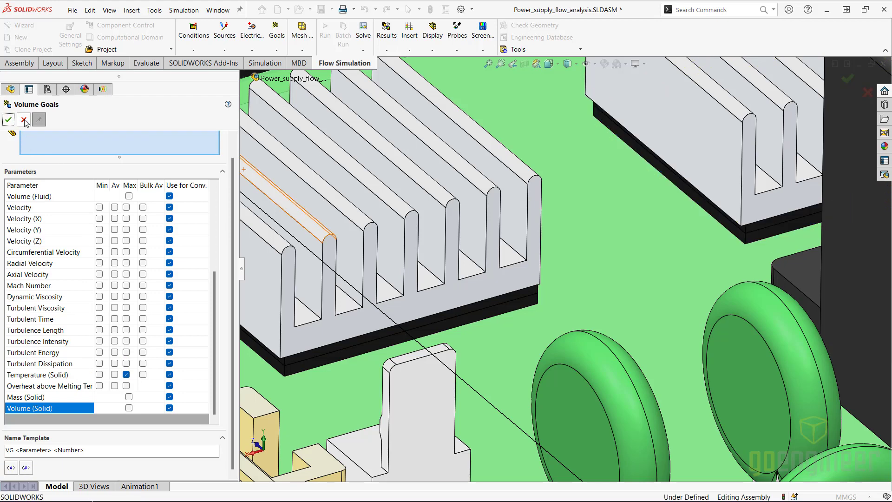
Fit the whole assembly in view and activate the Part1_COMPLETED with RESULTS project
scroll(67, 427, down, 1)
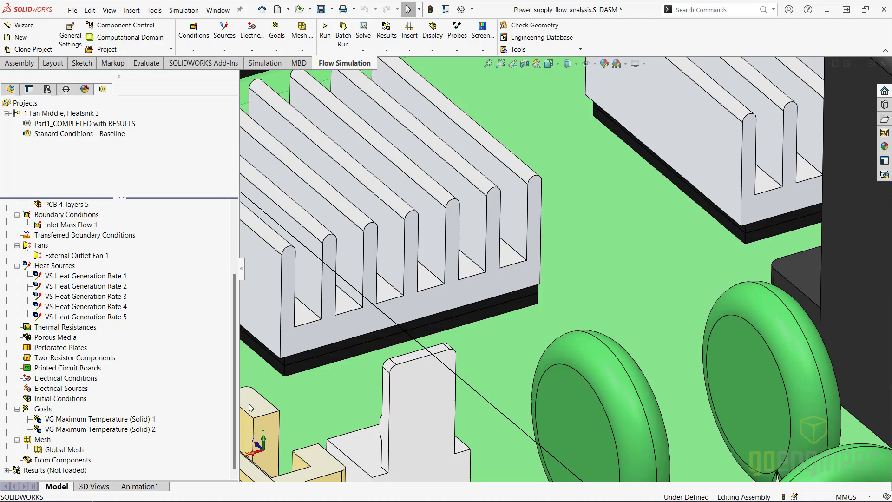
key(f)
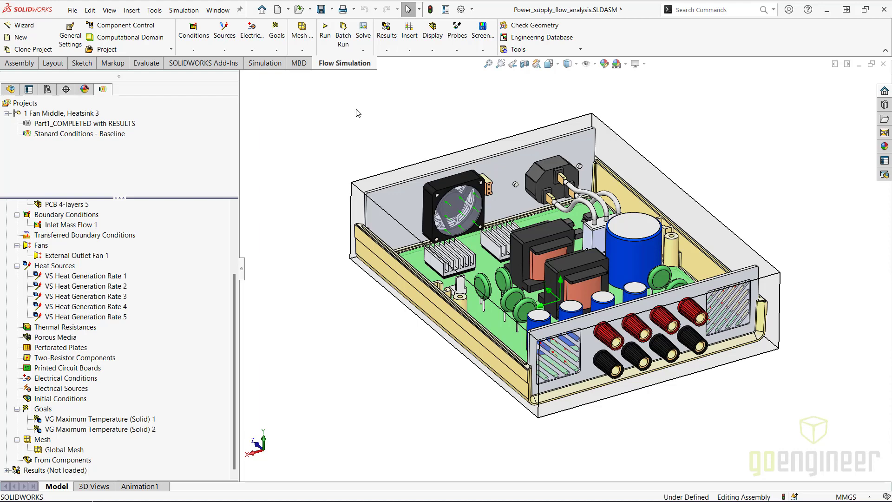
double_click(29, 124)
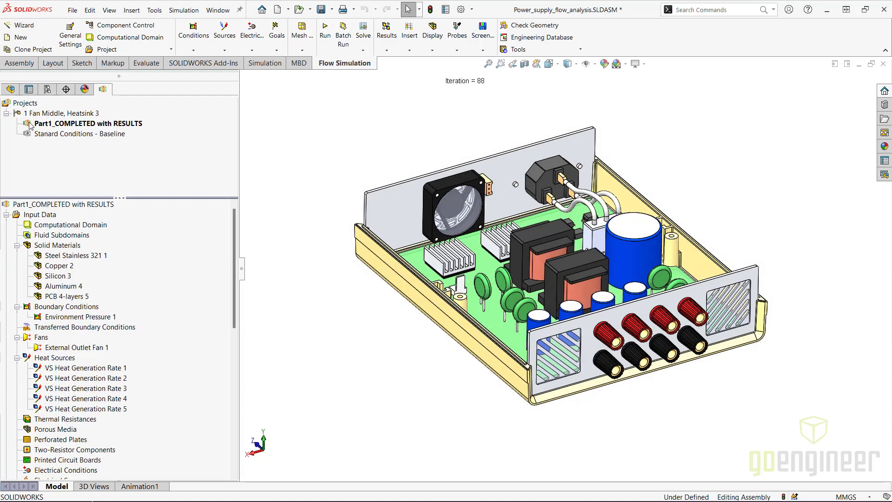
Insert a cut plot on the Front Plane with Temperature (Fluid) contours and preview it
drag(235, 239, 228, 394)
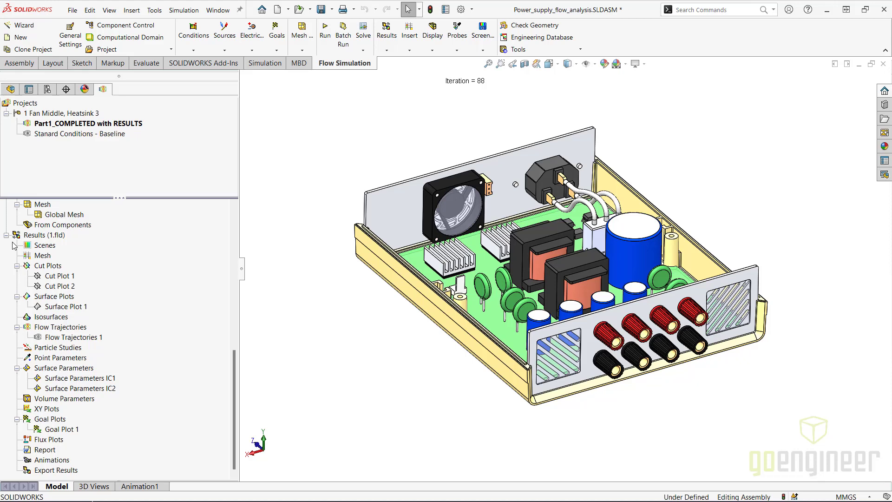
right_click(51, 277)
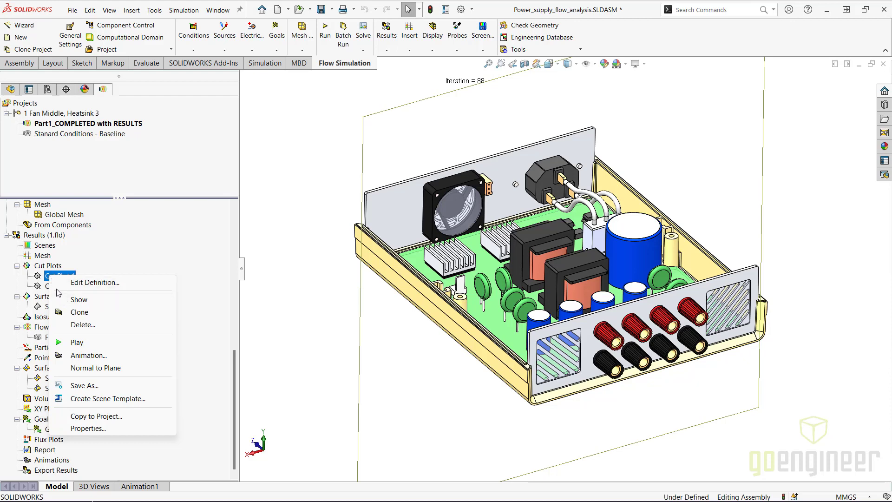
right_click(39, 268)
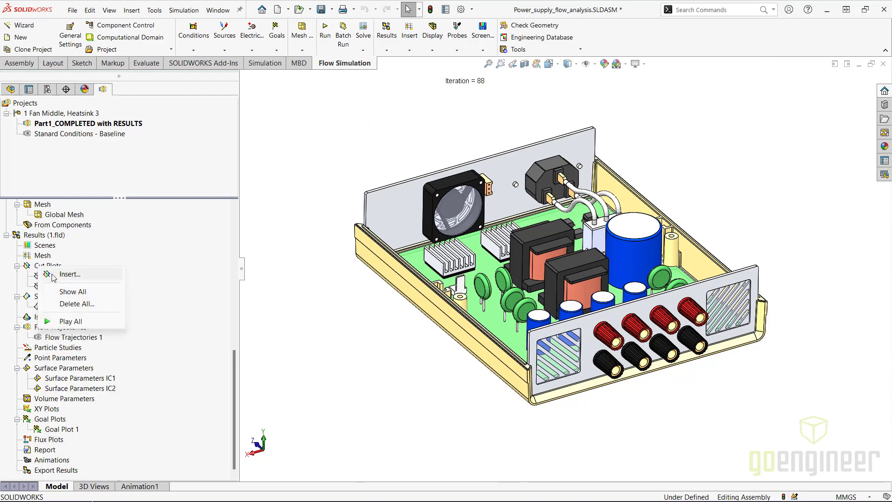
click(57, 274)
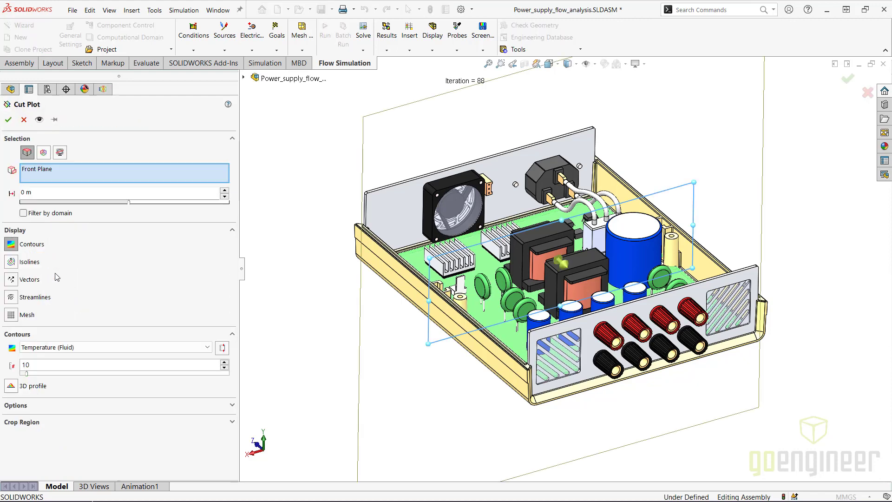
click(34, 170)
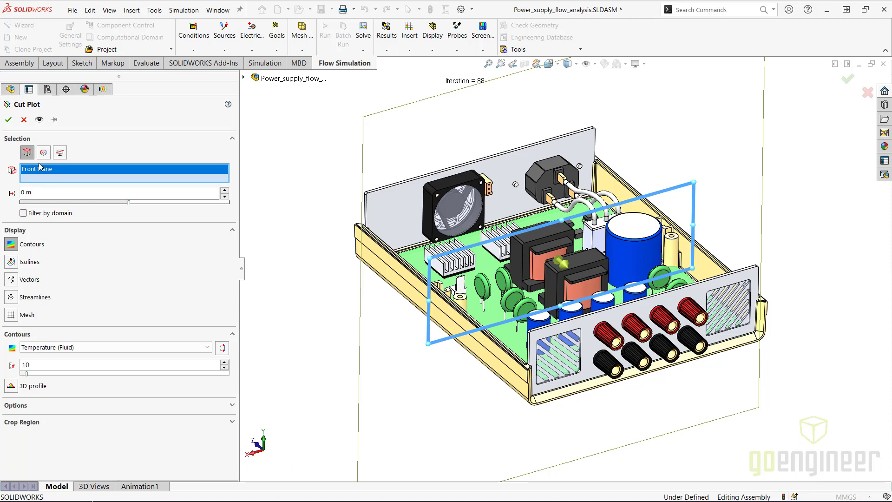
click(39, 120)
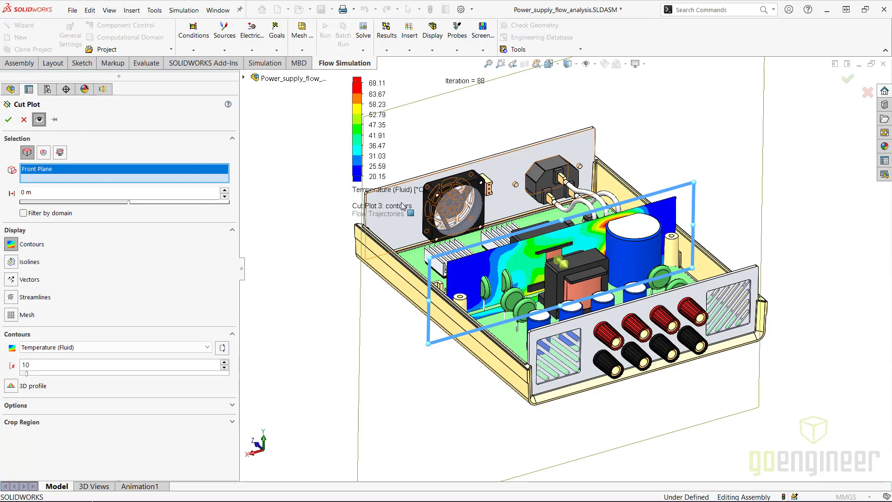
Set the cut plot's contours to 70 levels, switch the plotted parameter to Temperature, and accept the plot
middle_drag(307, 272, 344, 300)
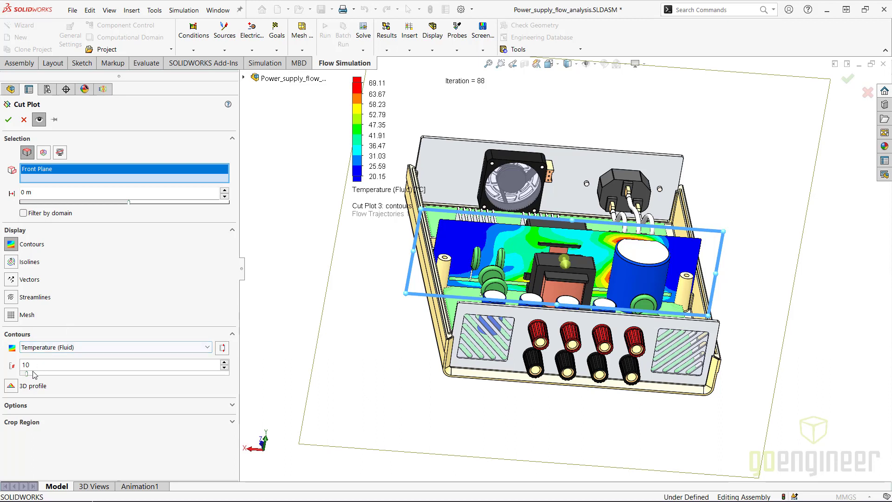
drag(36, 368, 17, 366)
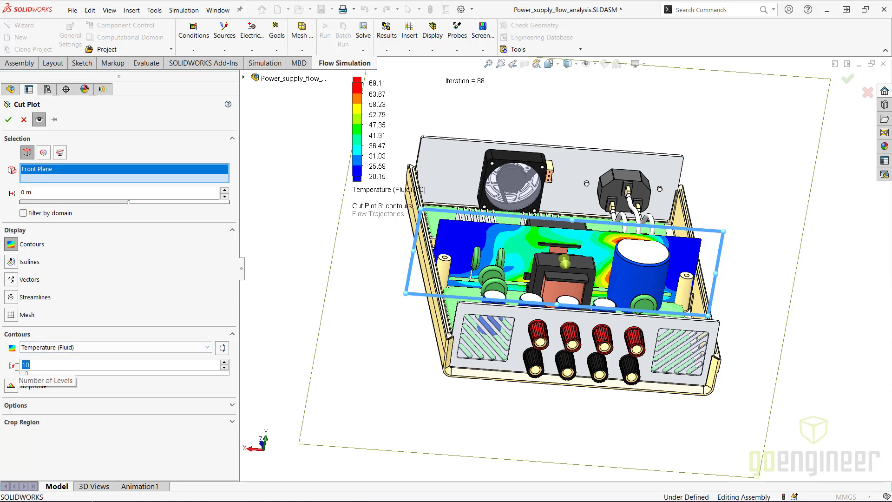
text(70)
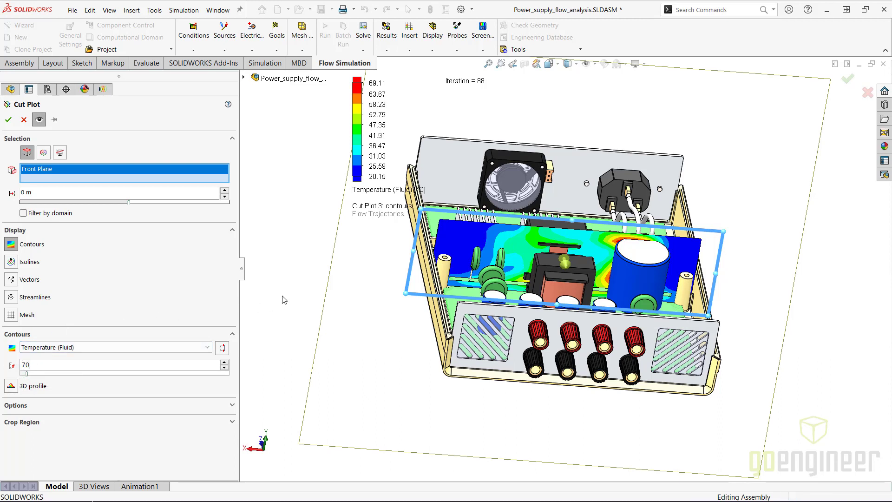
key(Return)
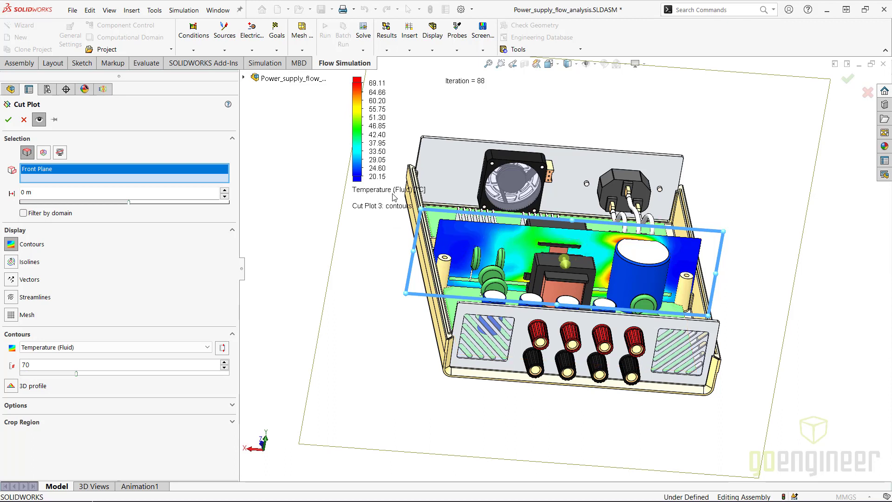
click(164, 351)
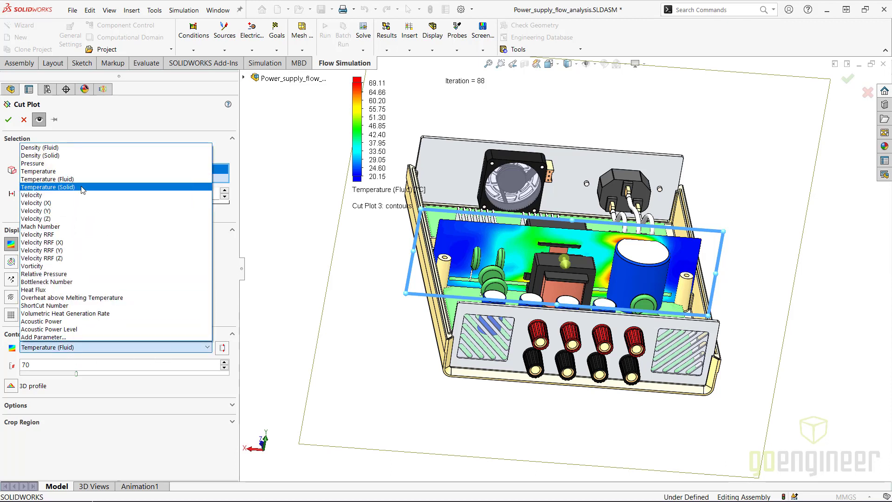
click(52, 172)
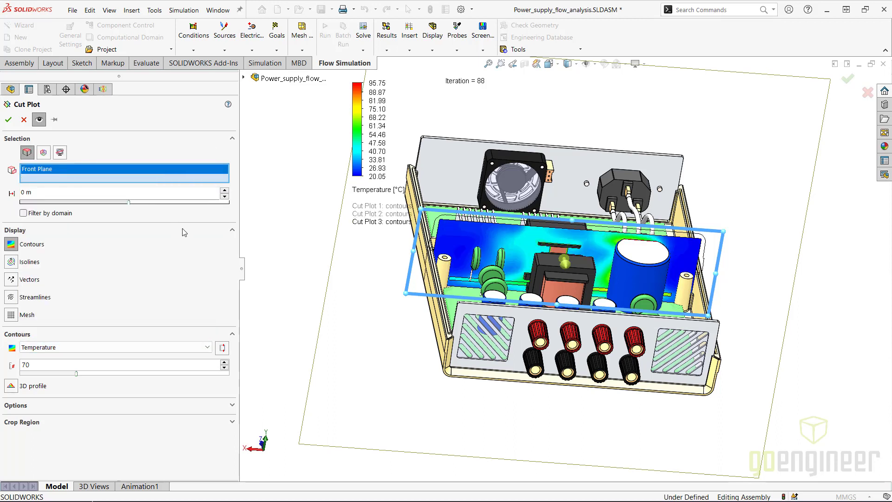
click(8, 120)
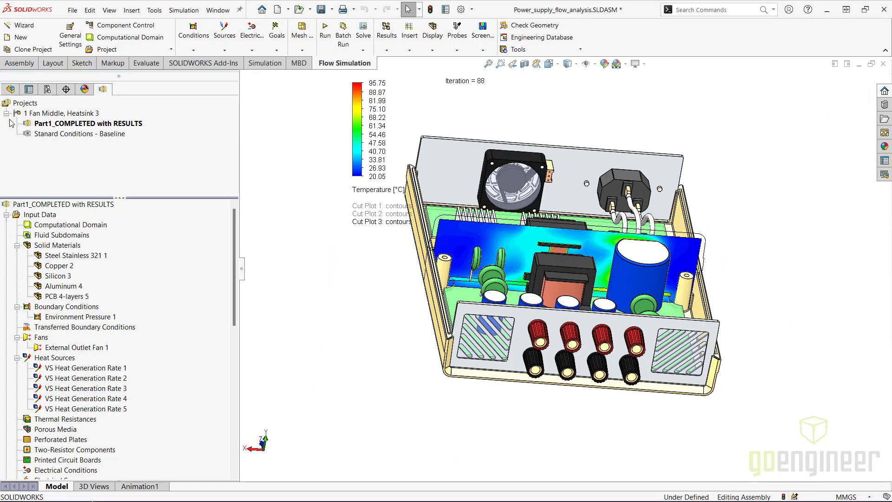
Show Cut Plot 2 and Cut Plot 1 together with the new cut plot
middle_drag(381, 286, 425, 308)
scroll(38, 383, down, 6)
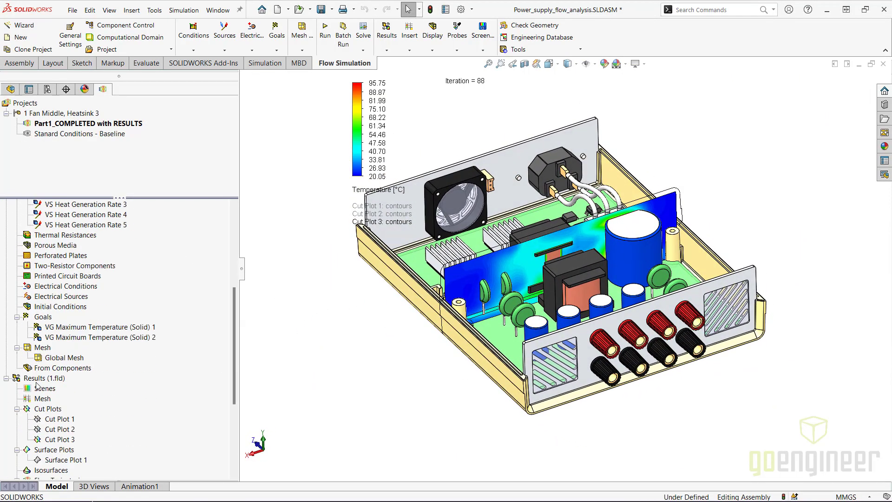
click(46, 429)
right_click(47, 429)
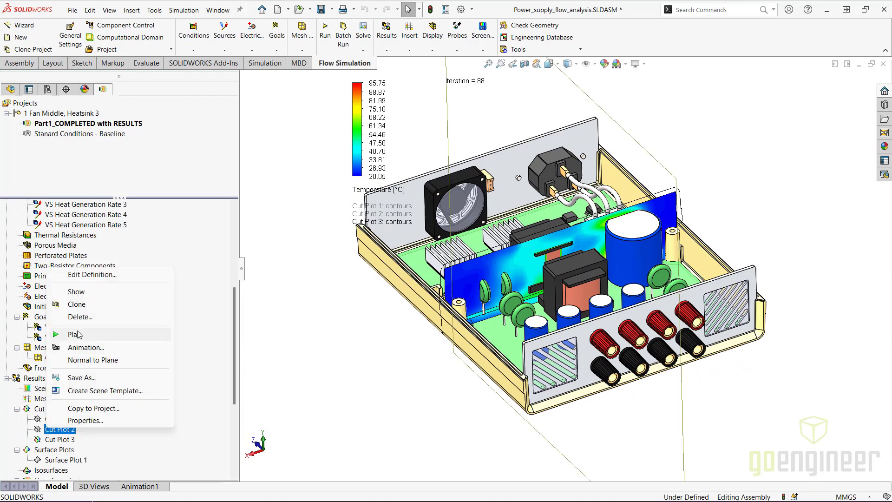
click(77, 293)
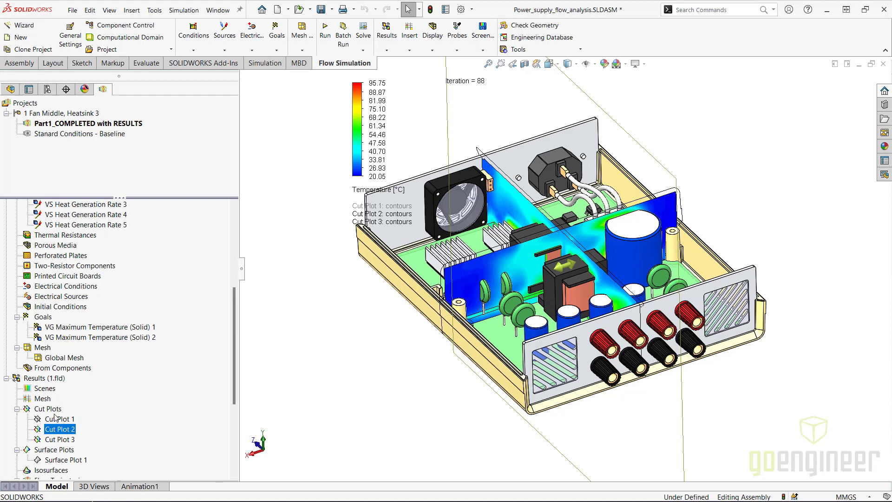
right_click(56, 419)
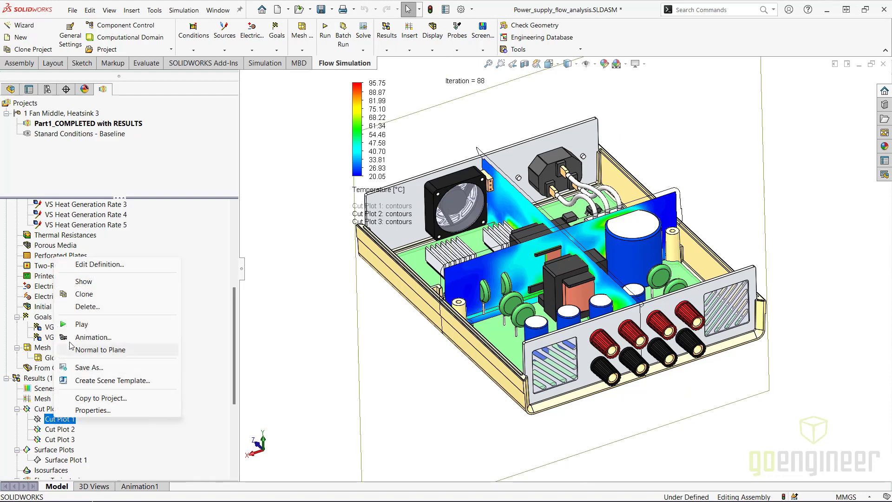
click(81, 281)
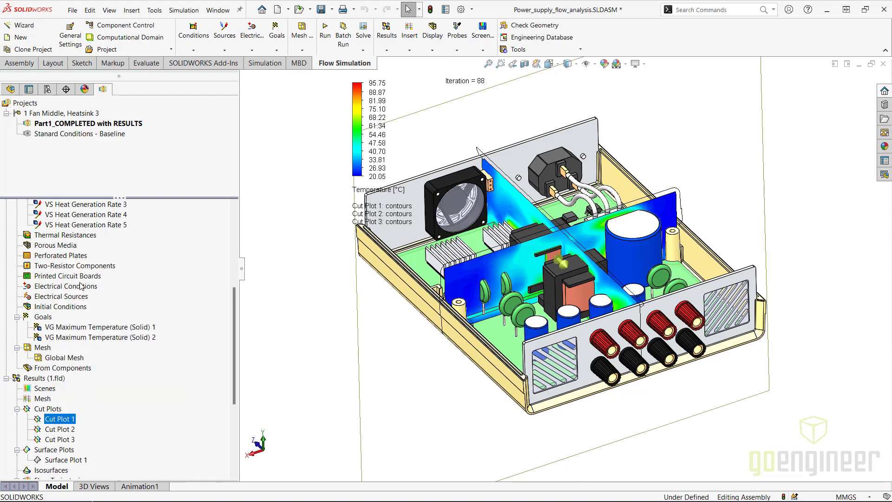
Play the animation of all cut plots through the assembly, and hide them all
right_click(46, 409)
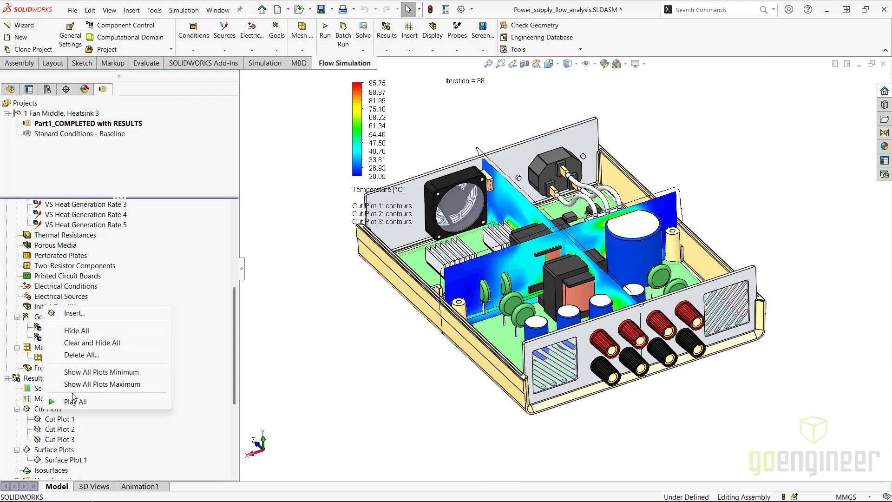
click(74, 402)
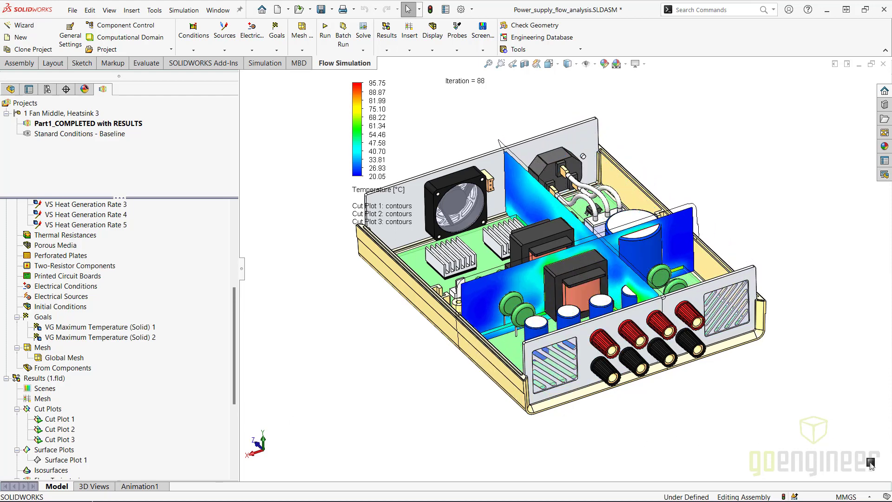
right_click(42, 409)
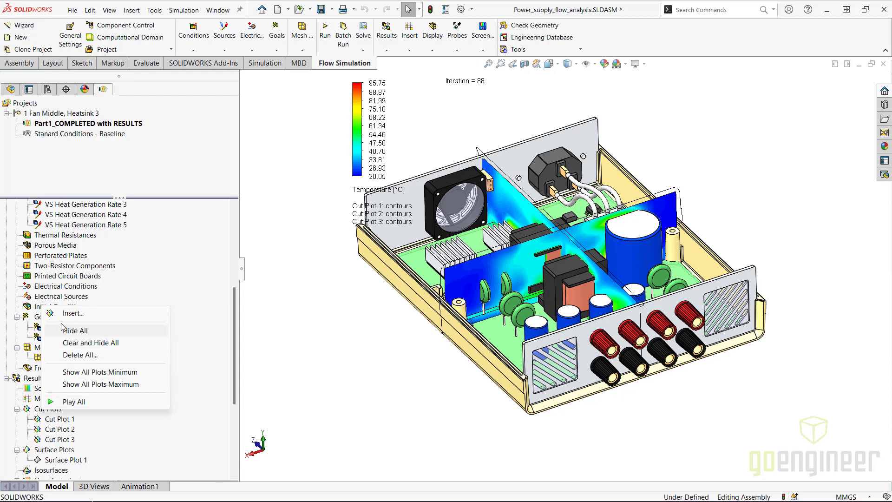
click(64, 331)
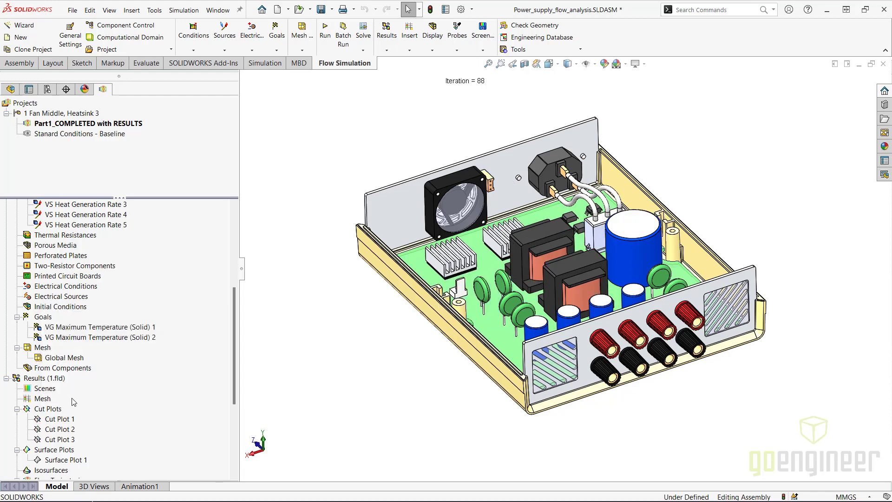
Show Surface Plot 1 and examine the solid temperature on the circuit board and heatsinks
scroll(74, 401, down, 3)
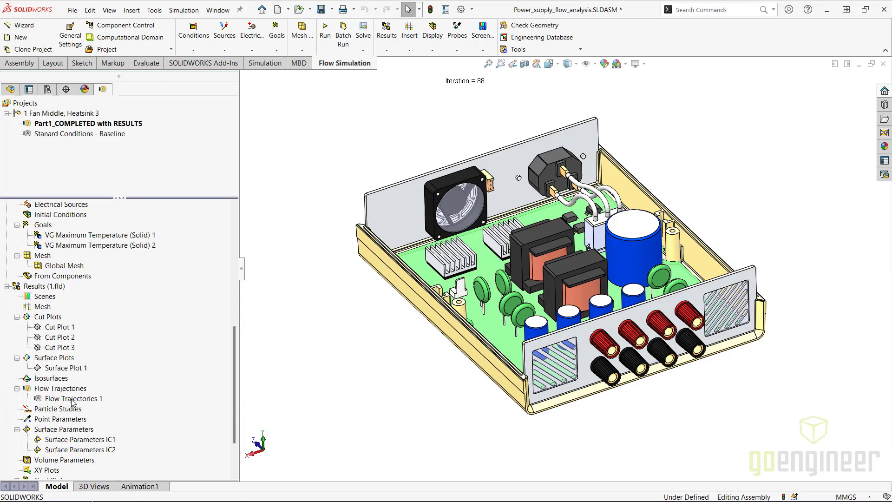
right_click(54, 368)
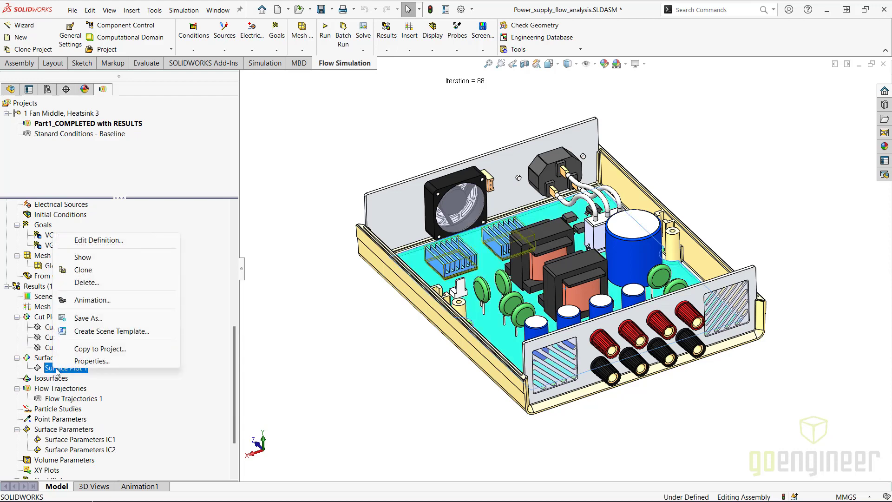
click(82, 258)
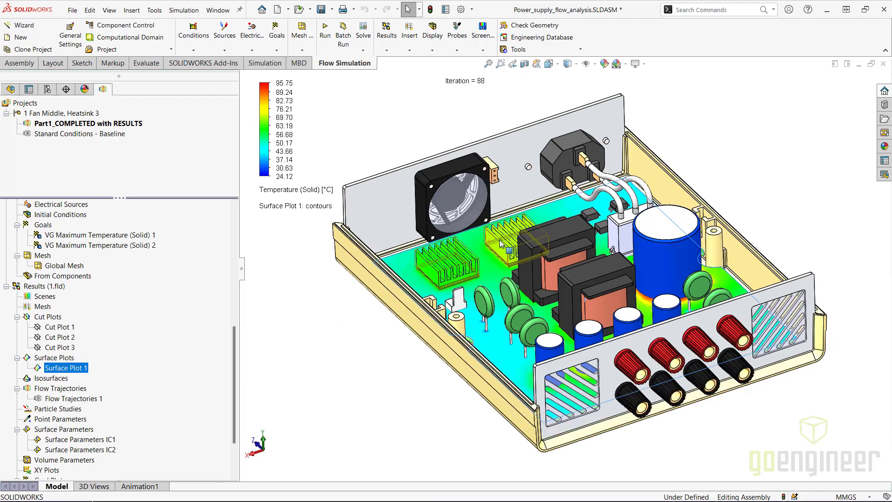
scroll(507, 258, down, 5)
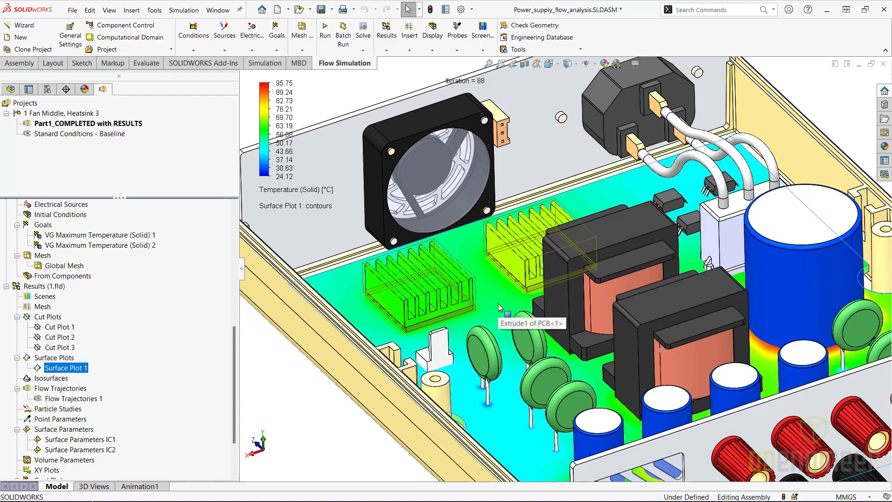
scroll(495, 328, up, 5)
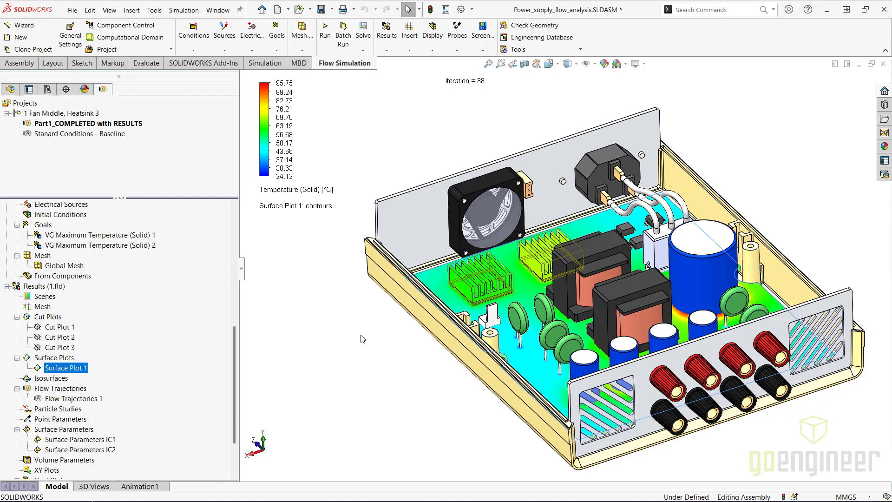
Probe the solid temperature beside the heatsink nearest the transformers and at the base of the other heatsink, and end probing
right_click(29, 287)
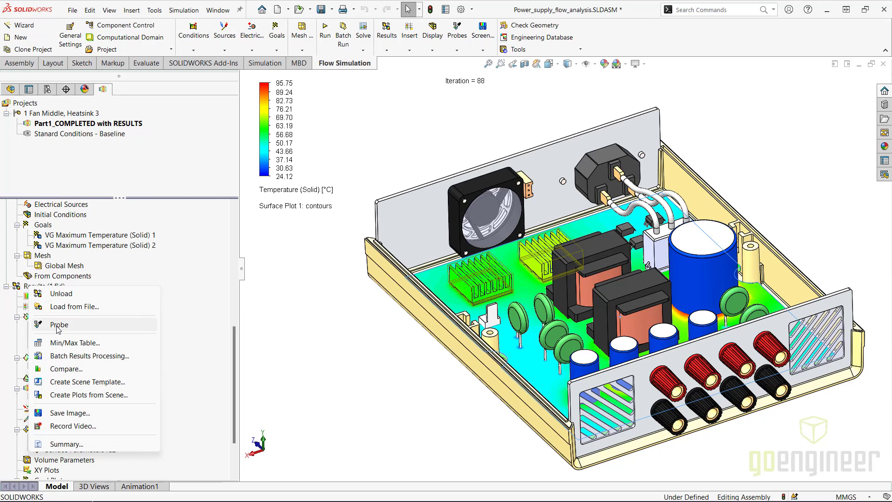
click(58, 325)
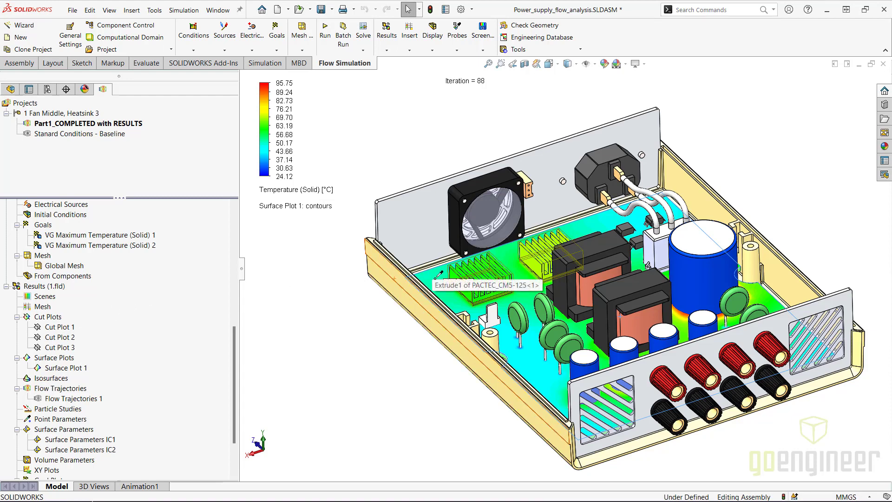
mouse_move(517, 259)
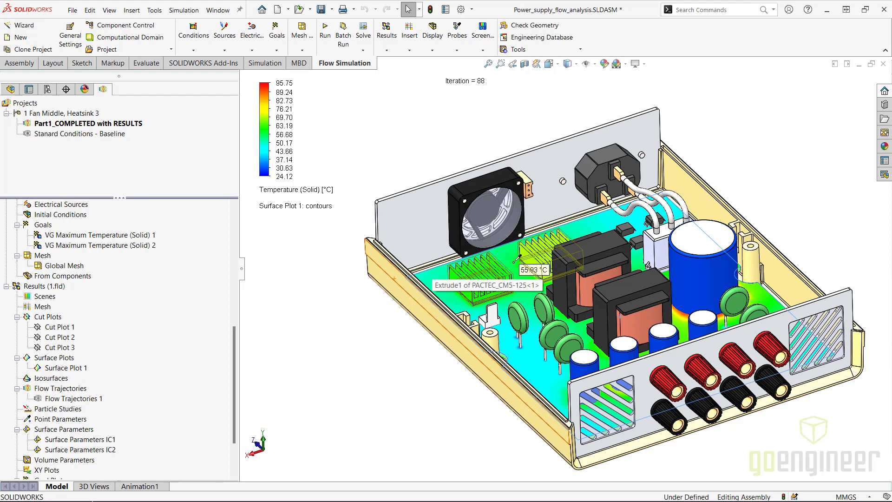
click(527, 265)
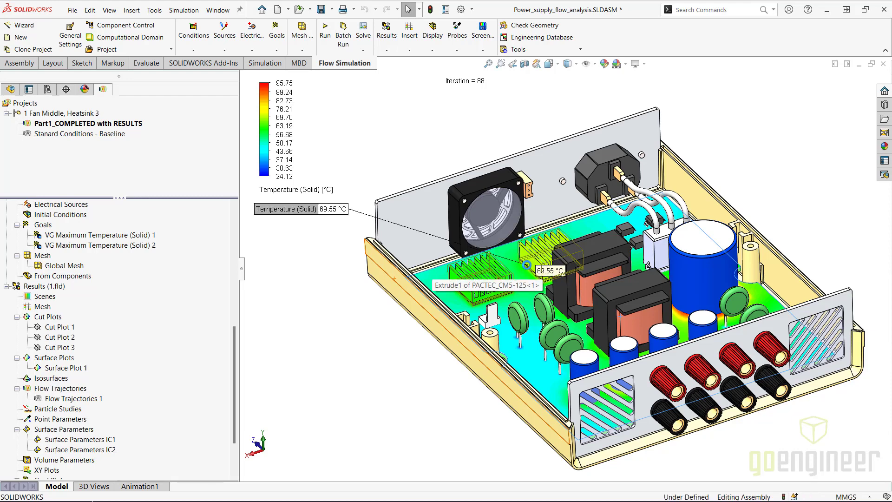
click(498, 301)
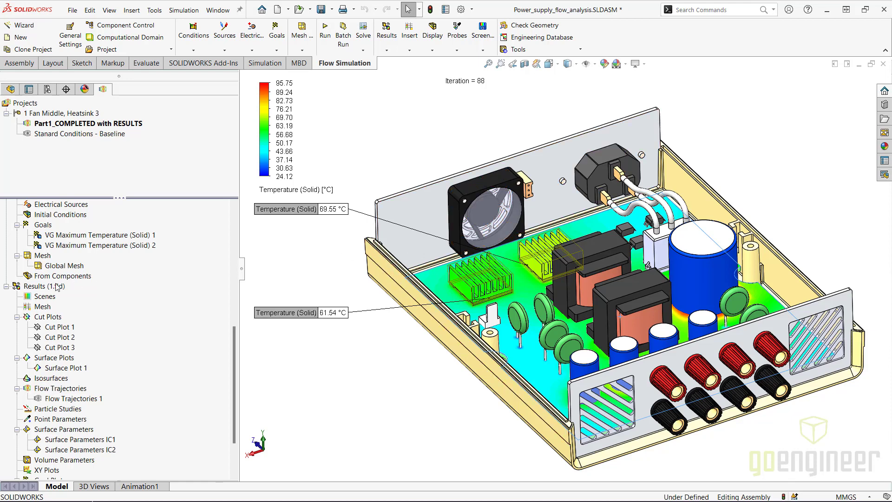
right_click(41, 288)
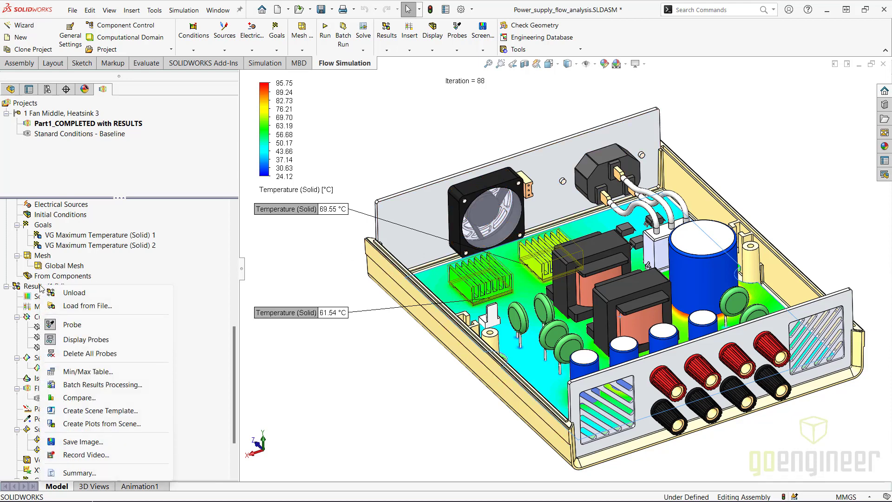
click(72, 325)
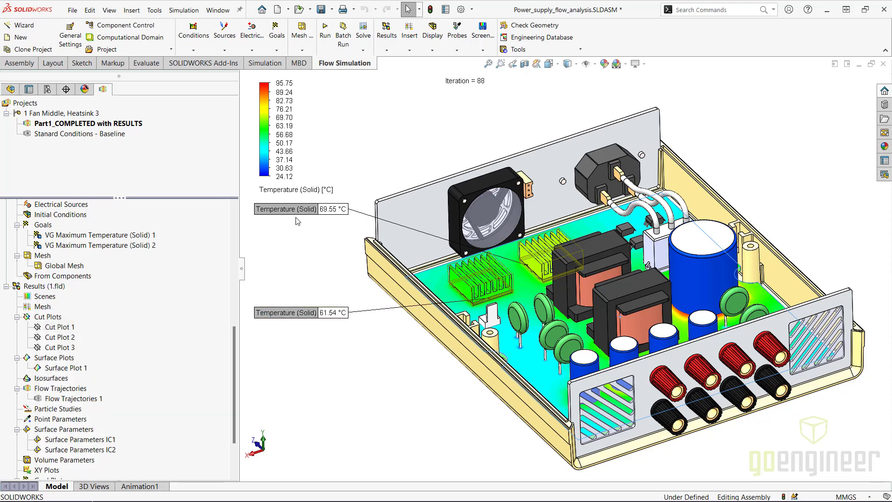
Hide the temperature probe readings and open the definition of Flow Trajectories 1 to review its starting faces on the lids
right_click(36, 288)
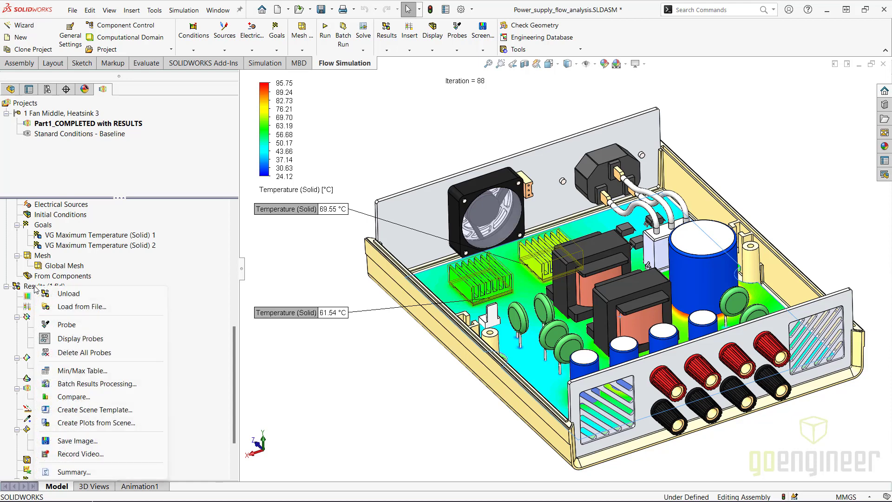
click(77, 341)
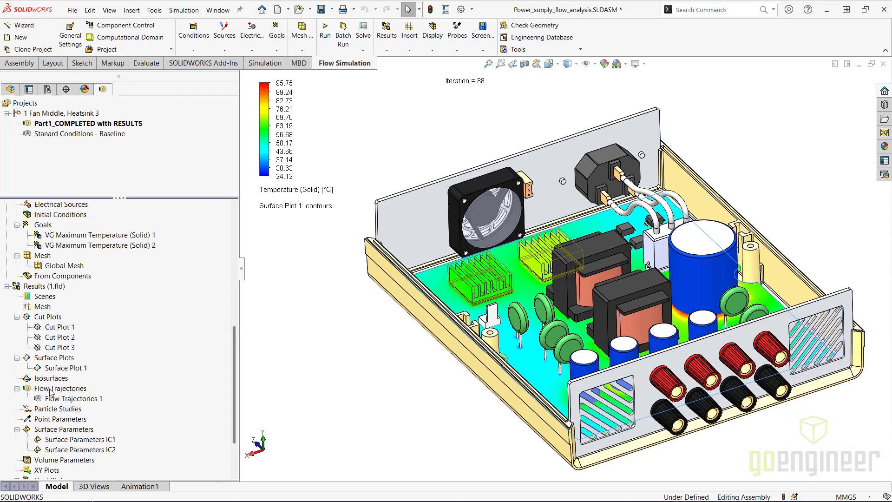
right_click(61, 399)
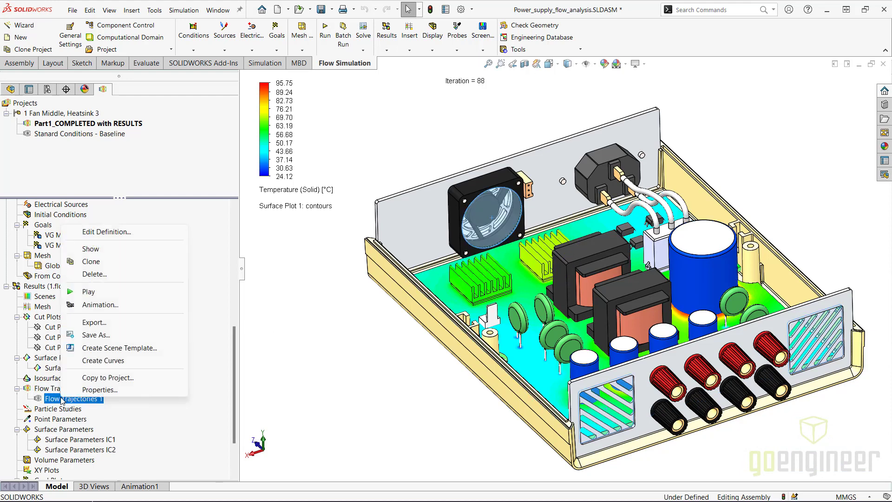
click(95, 234)
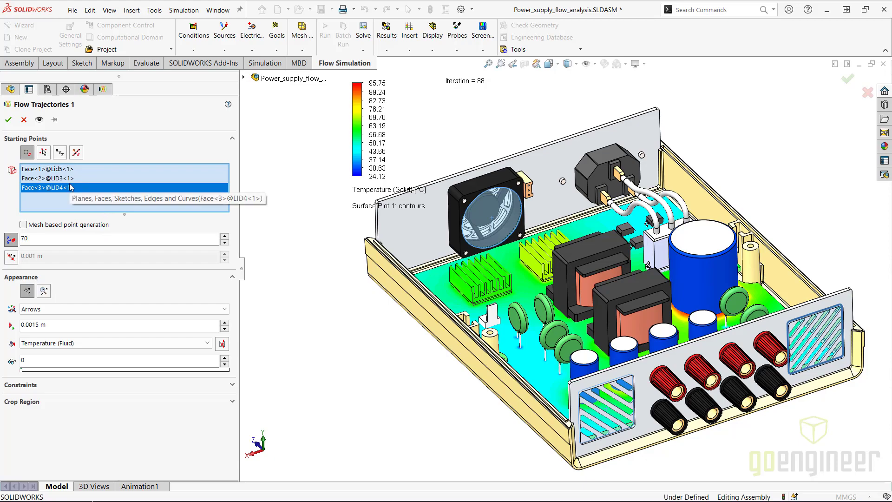
middle_drag(431, 366, 492, 260)
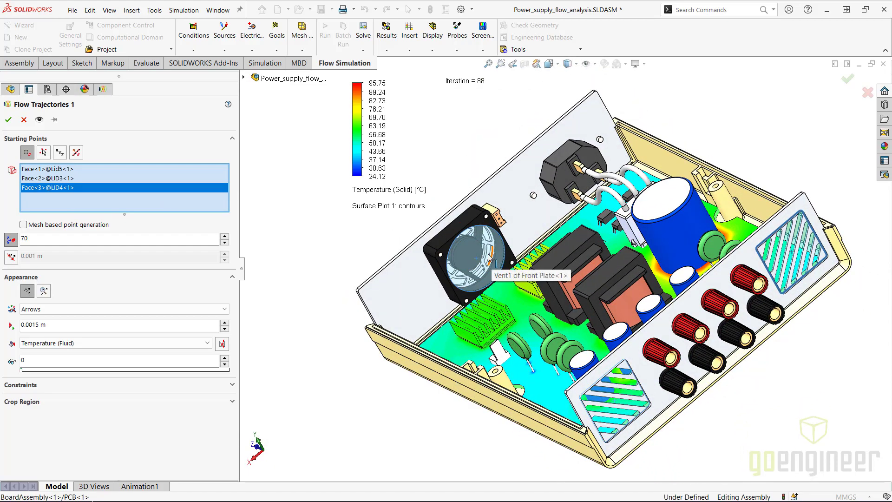
middle_drag(662, 254, 618, 275)
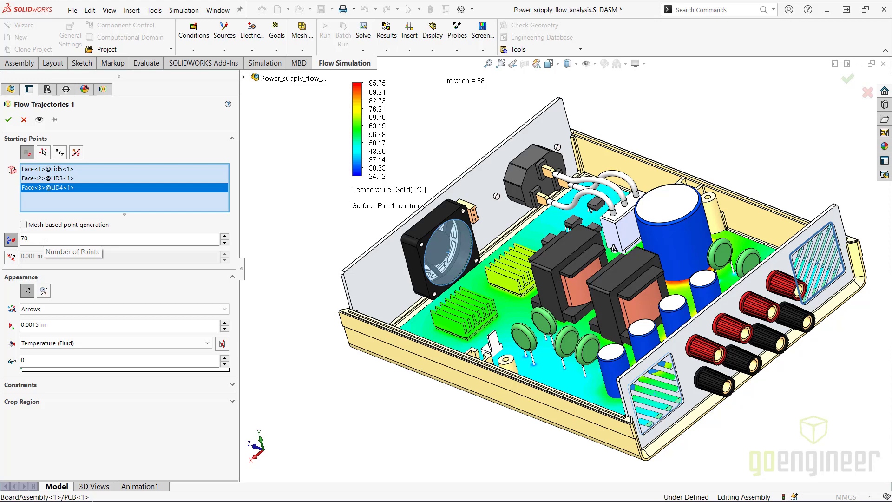
Check the style and colour options of Flow Trajectories 1, and show the trajectories as arrows coloured by fluid temperature
click(83, 310)
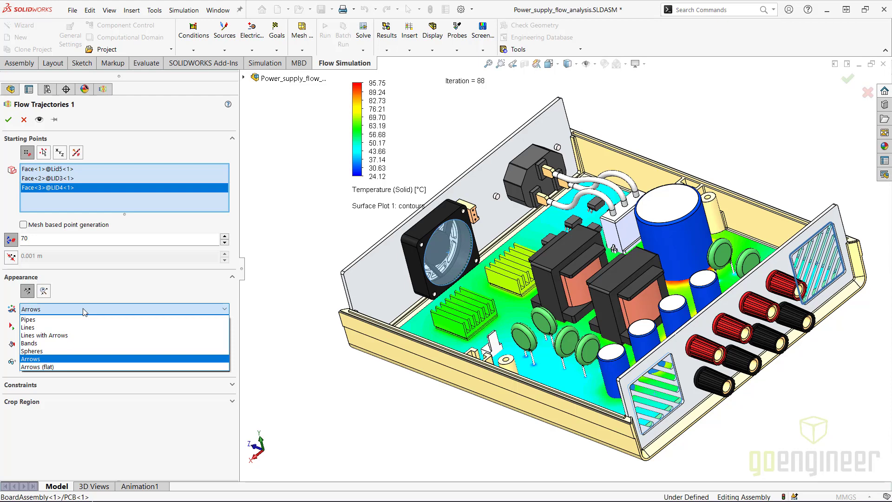
click(91, 286)
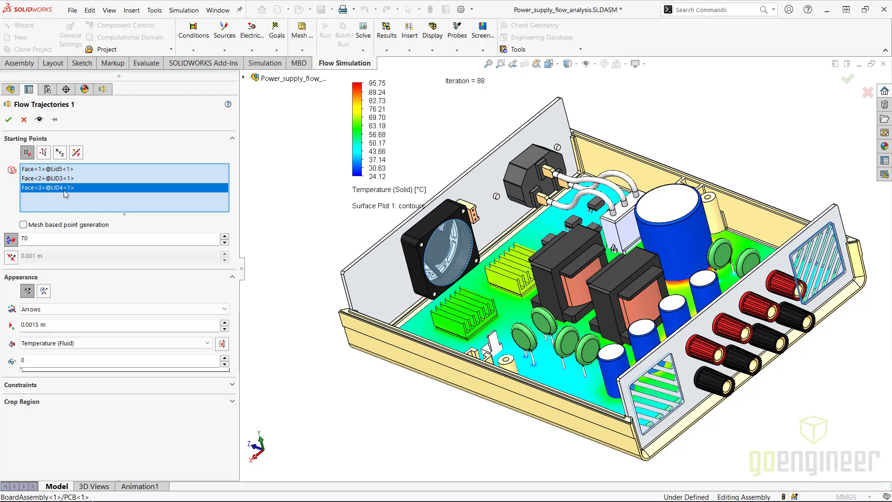
click(39, 120)
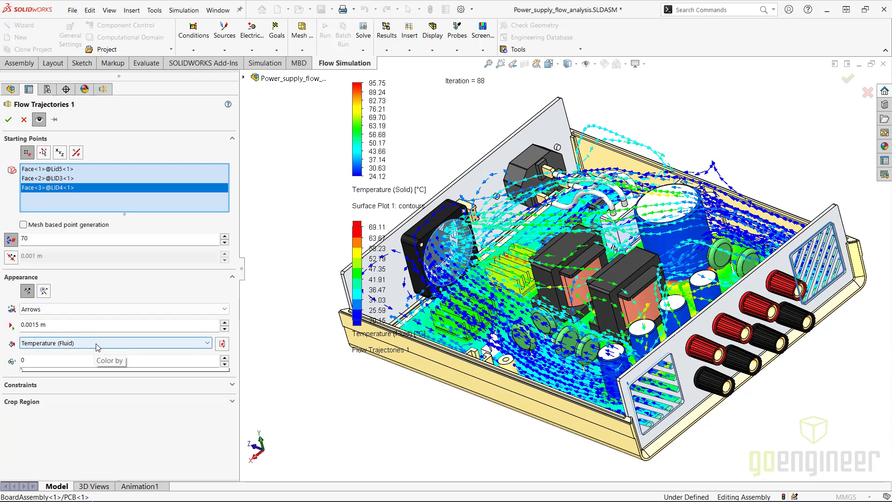
click(206, 346)
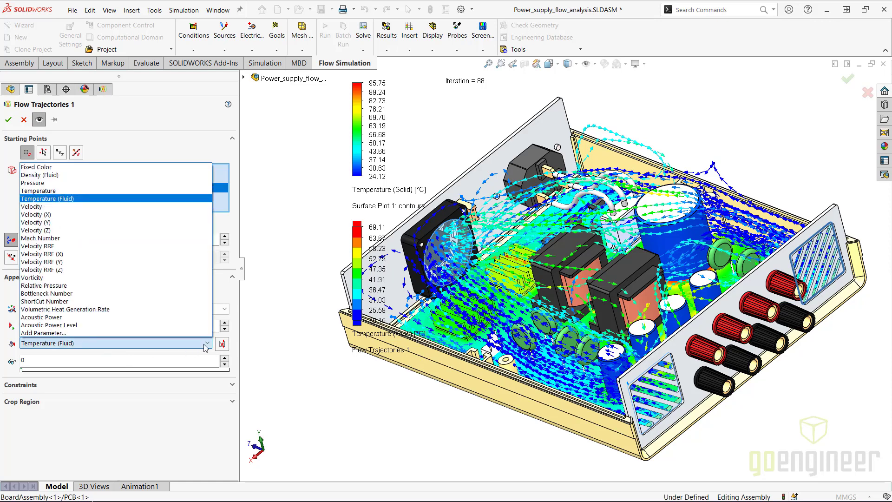
click(173, 117)
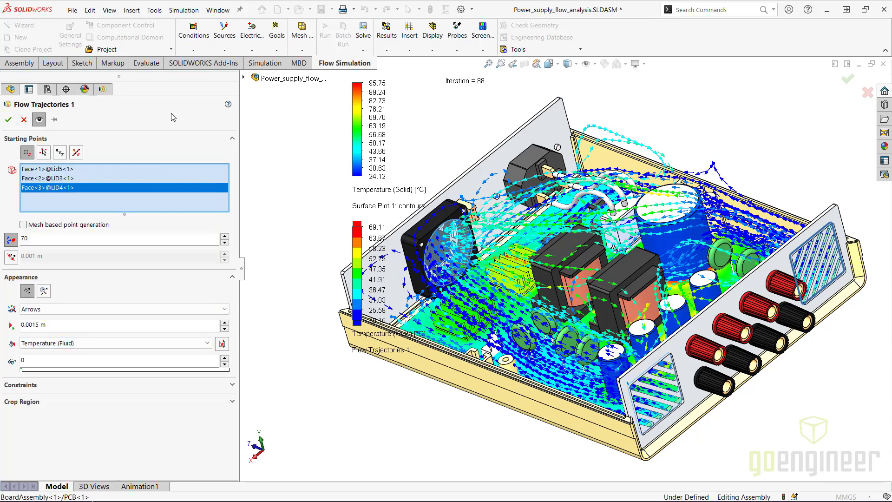
click(7, 121)
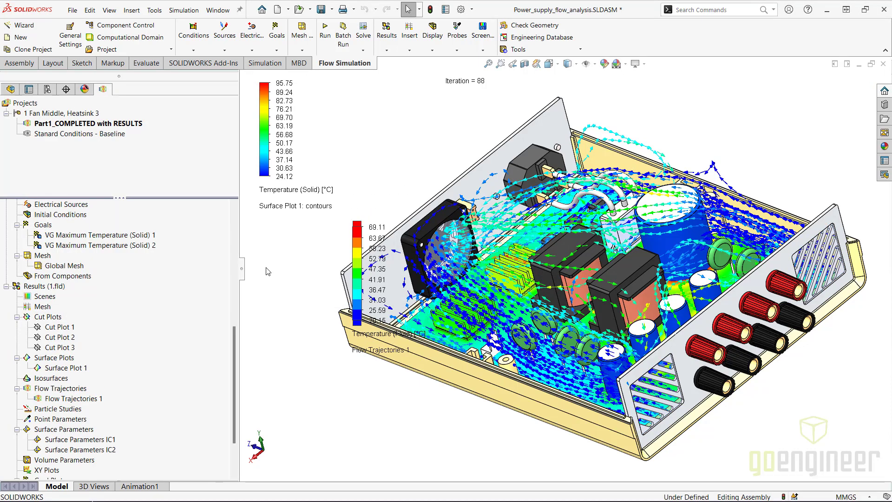
Play the Flow Trajectories 1 animation with its legend placed below the solid temperature legend, and hide the trajectories
right_click(67, 399)
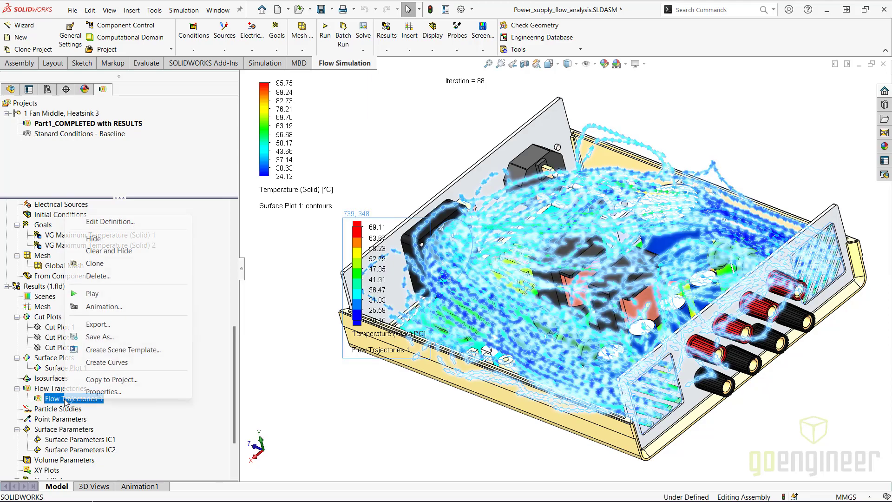
click(93, 294)
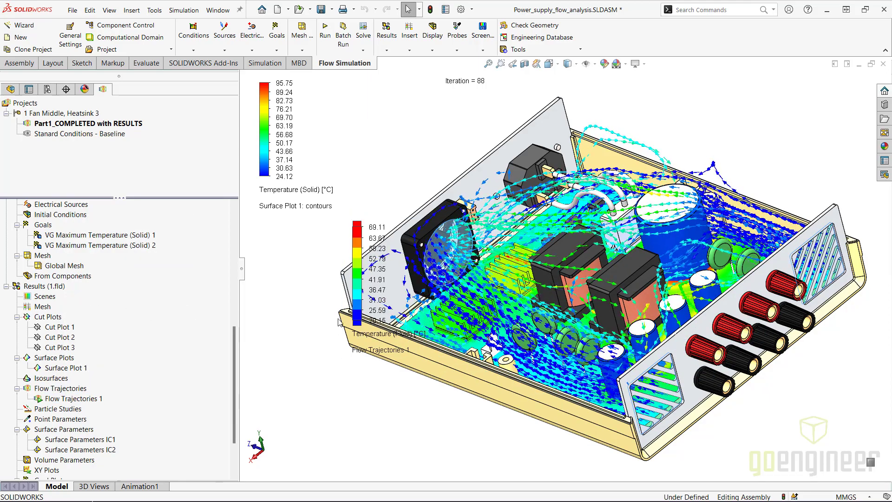
drag(372, 278, 281, 296)
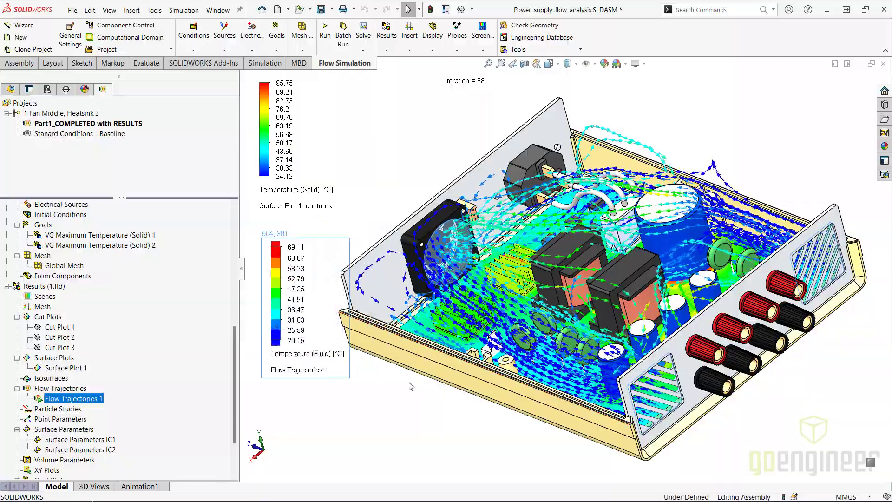
click(411, 386)
middle_drag(411, 387, 460, 428)
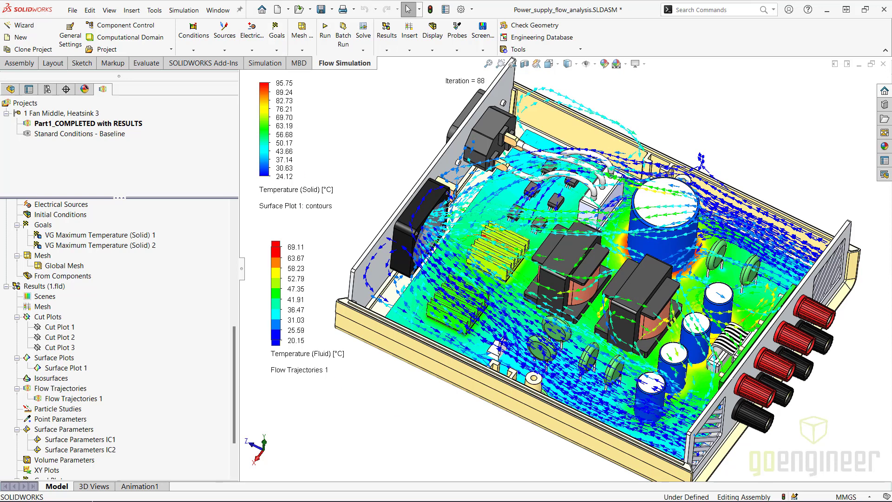
right_click(71, 397)
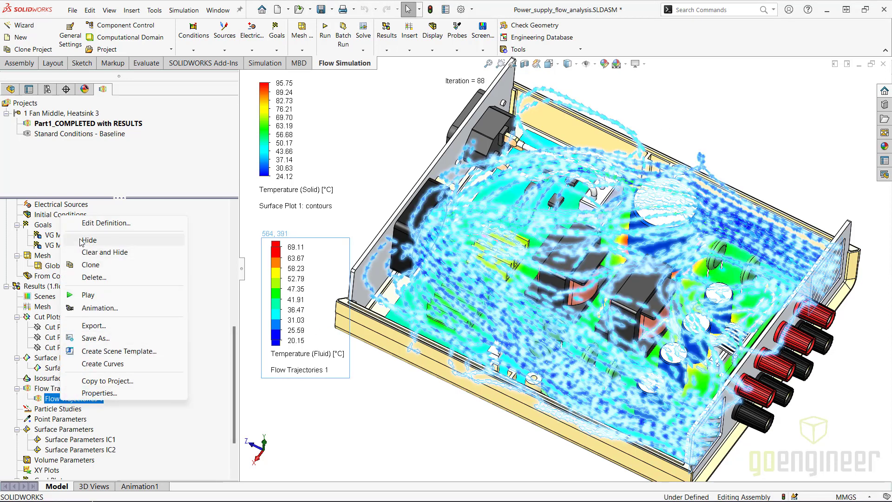
click(102, 240)
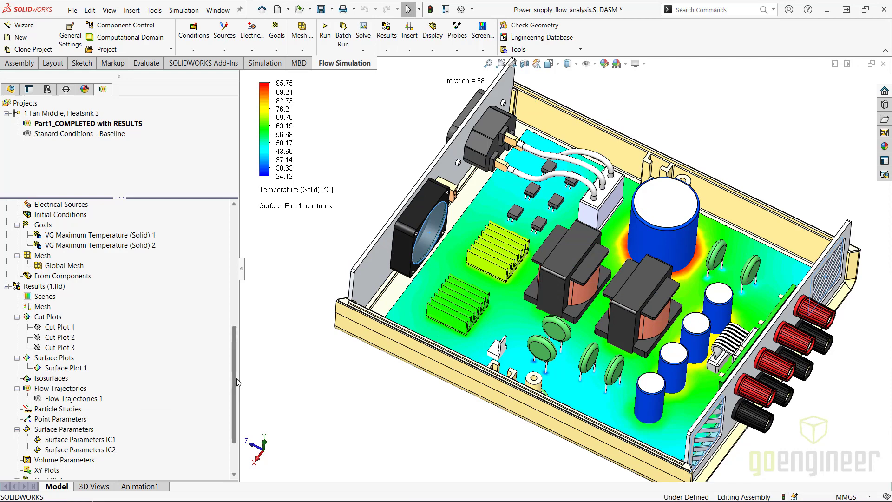
Insert surface parameters showing Temperature (Solid) for only one side face of the heatsink nearest the transformers, and close the evaluation
drag(235, 379, 232, 417)
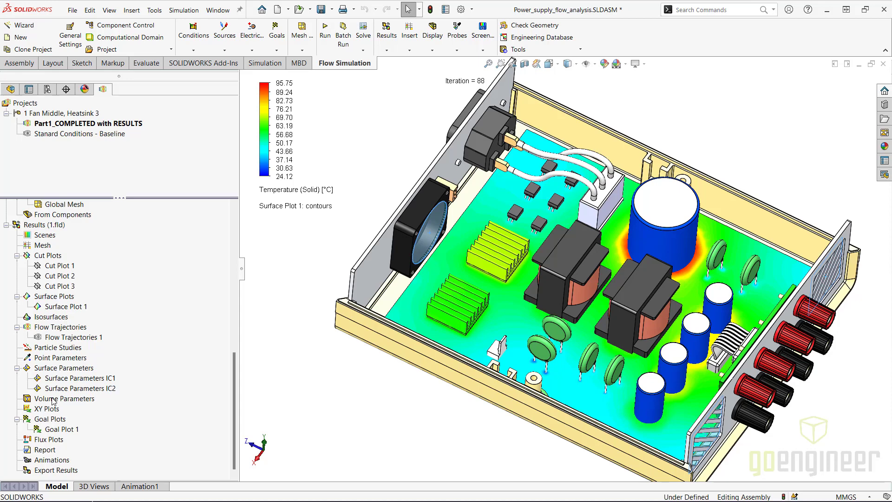
right_click(55, 369)
click(75, 379)
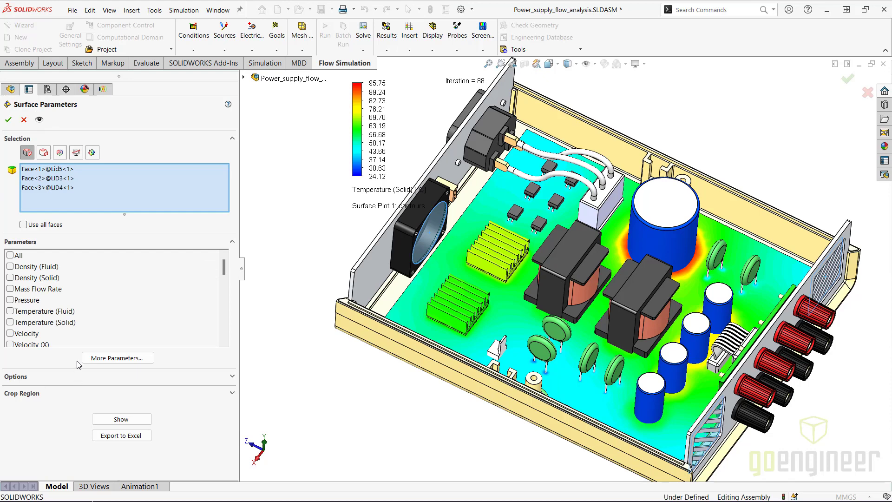
right_click(44, 180)
click(58, 189)
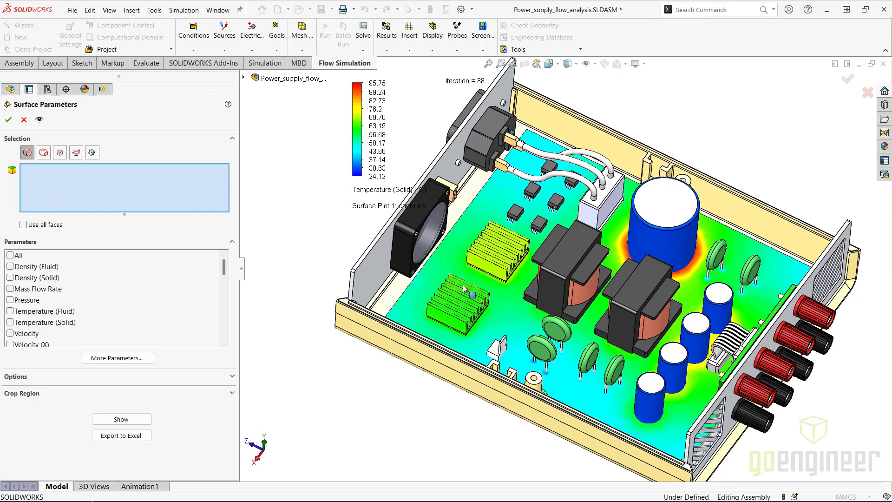
click(498, 274)
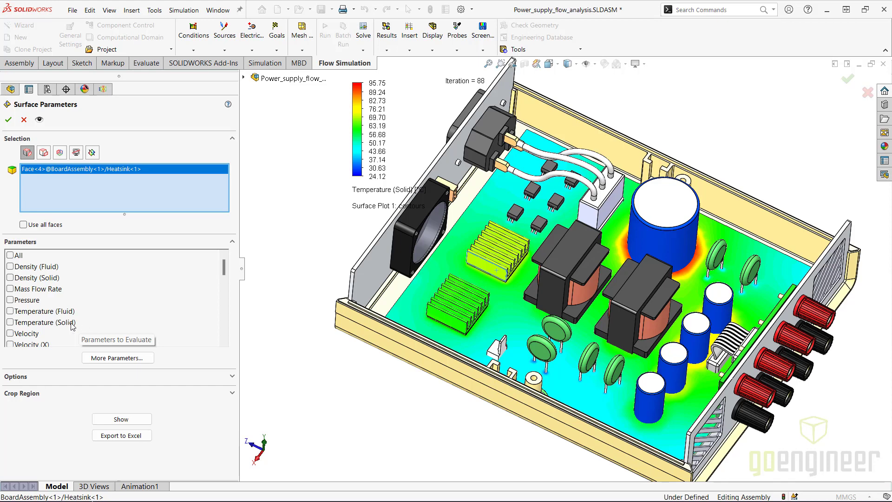
click(10, 322)
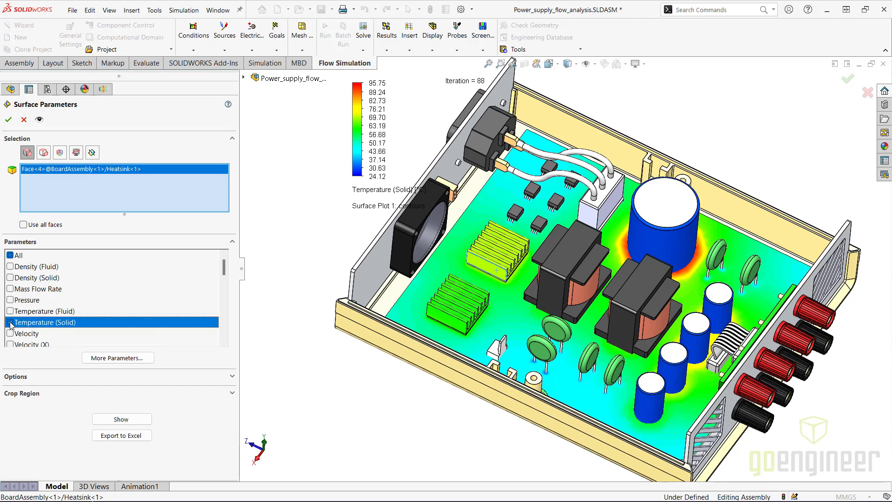
click(135, 420)
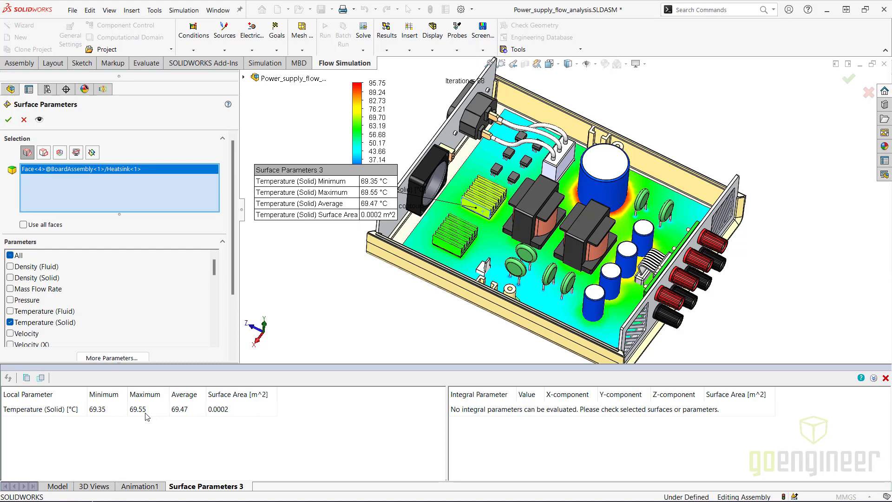
click(24, 120)
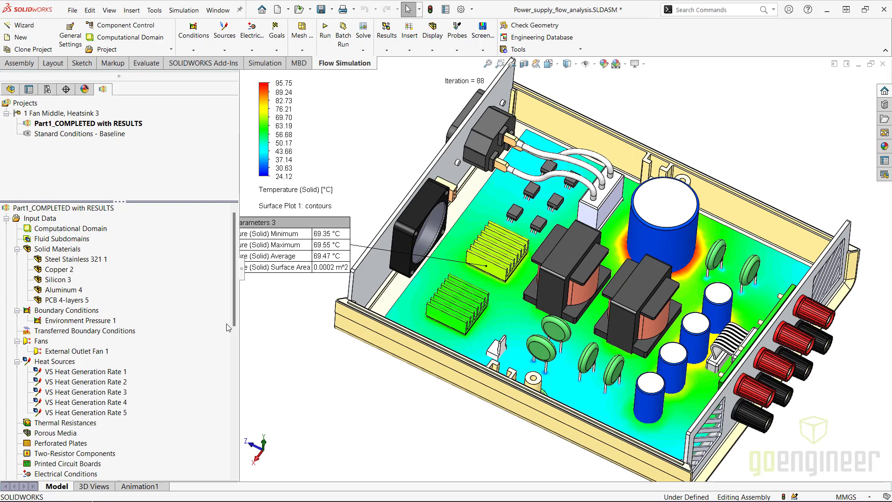
Insert volume parameters showing Temperature (Solid) for the green capacitor CAP<1> near the case edge, and close the evaluation
drag(236, 319, 229, 421)
scroll(229, 421, down, 3)
right_click(58, 429)
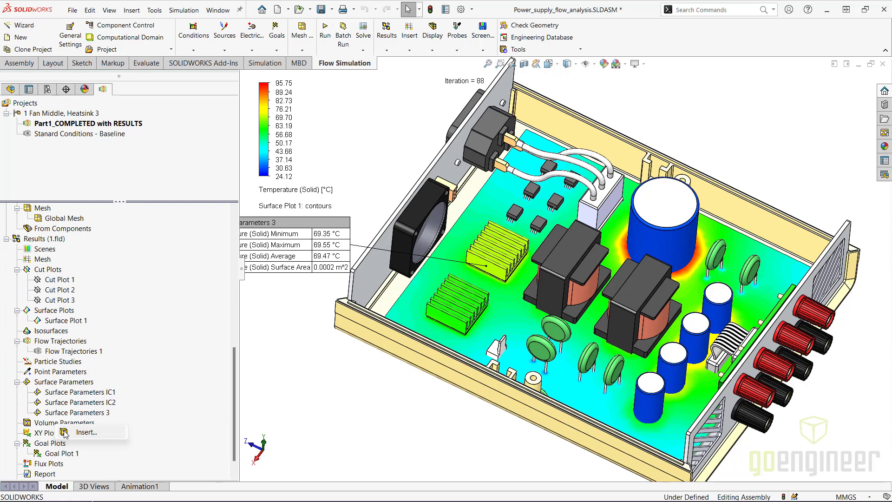
click(84, 432)
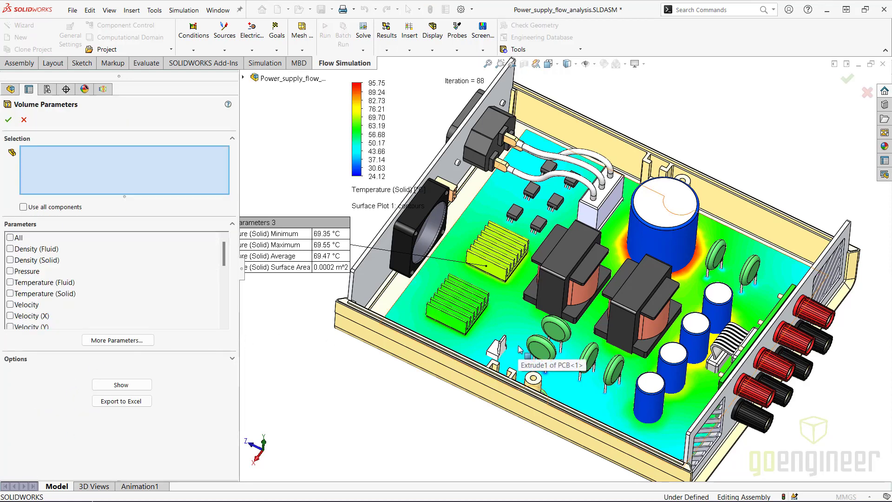
click(538, 351)
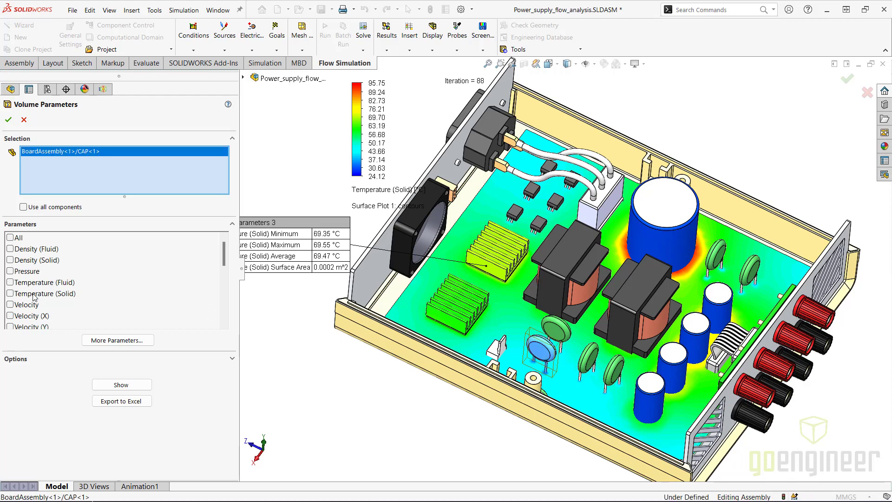
click(11, 293)
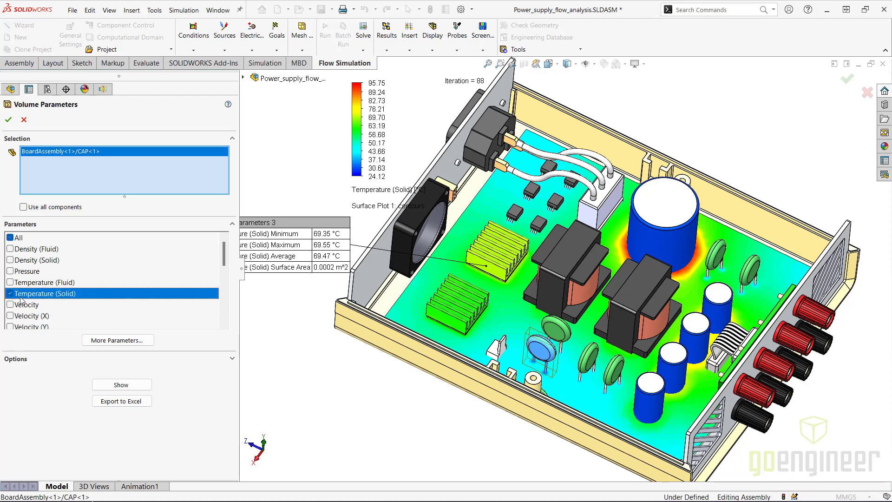
click(128, 386)
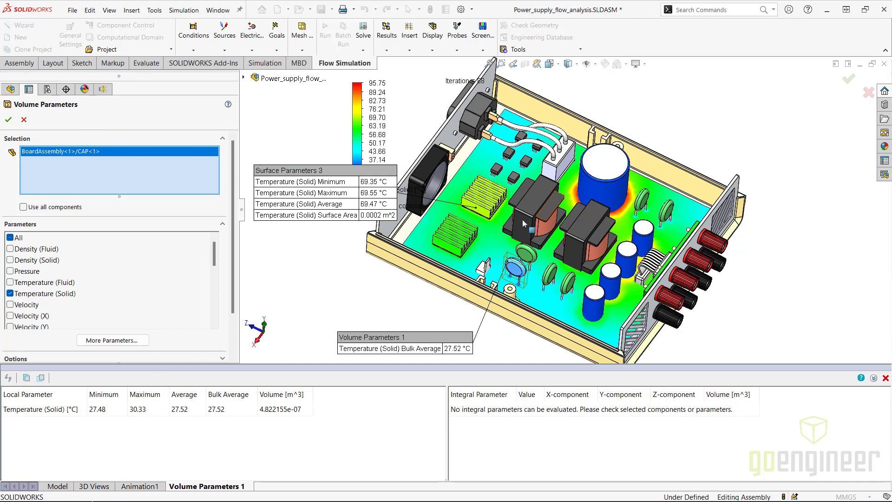
scroll(504, 209, down, 5)
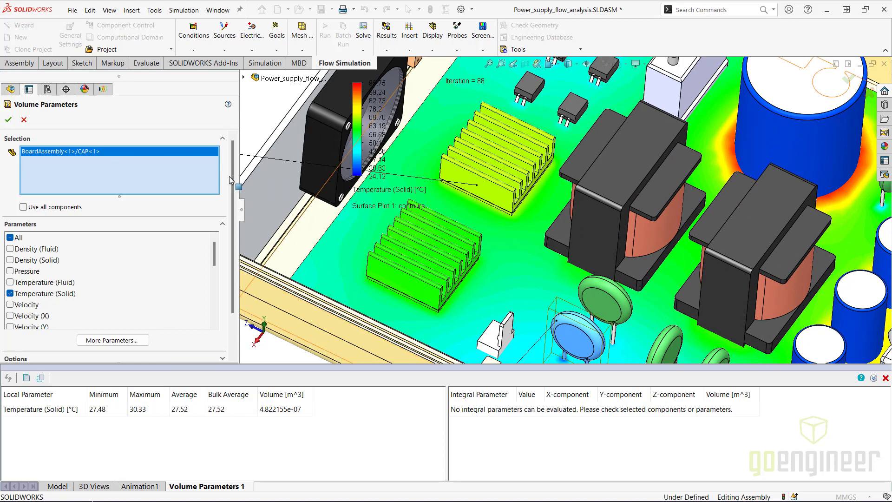
click(23, 120)
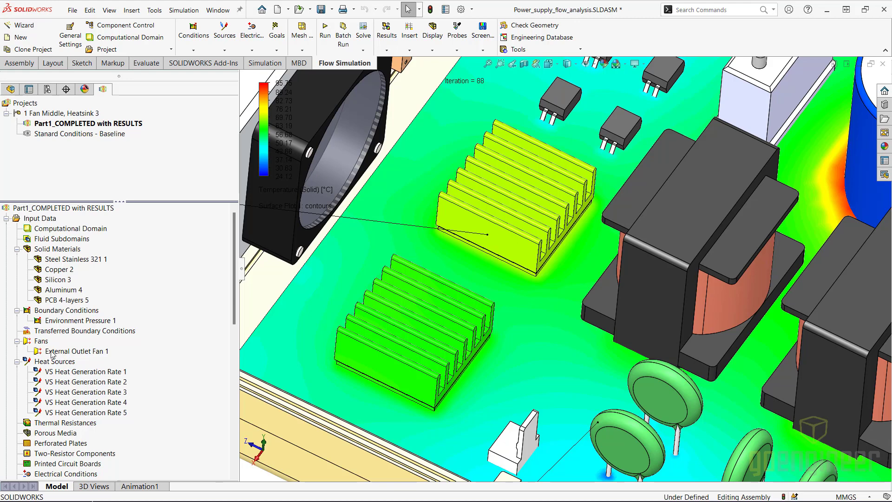
Insert a goal plot of VG Maximum Temperature (Solid) 1 and 2 over iterations, show its summary table, and accept the plot
scroll(46, 352, down, 2)
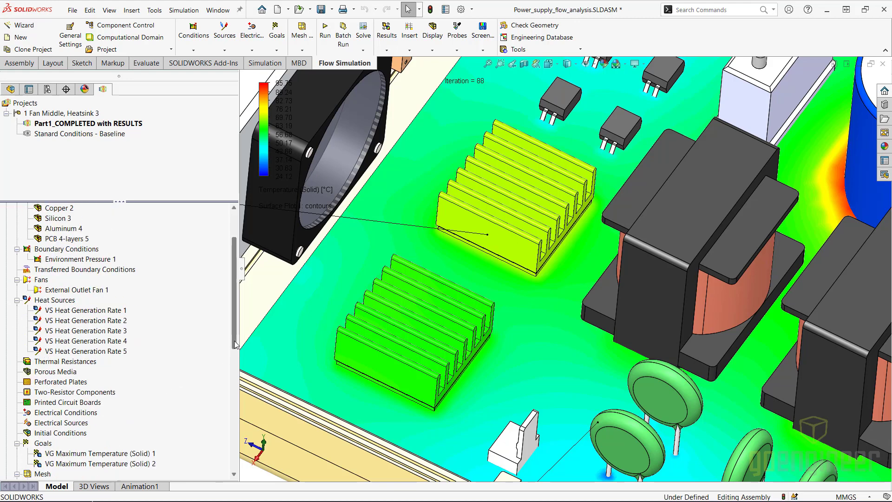
drag(234, 341, 231, 474)
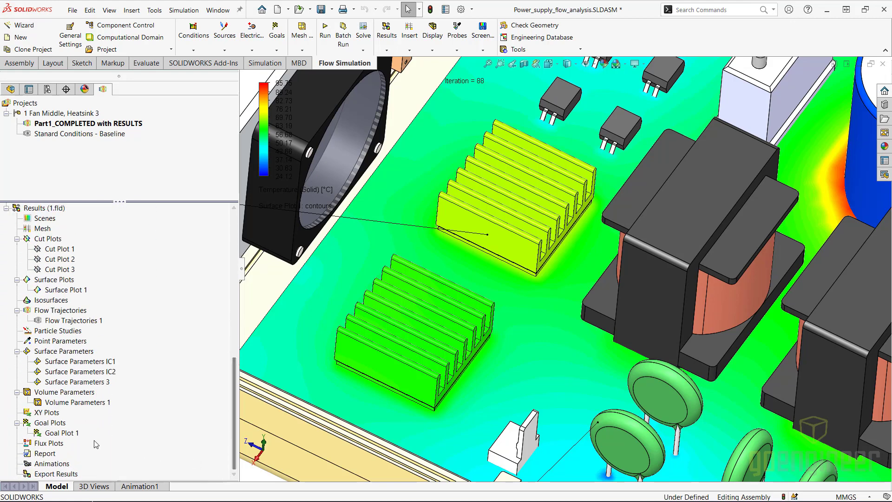
right_click(54, 423)
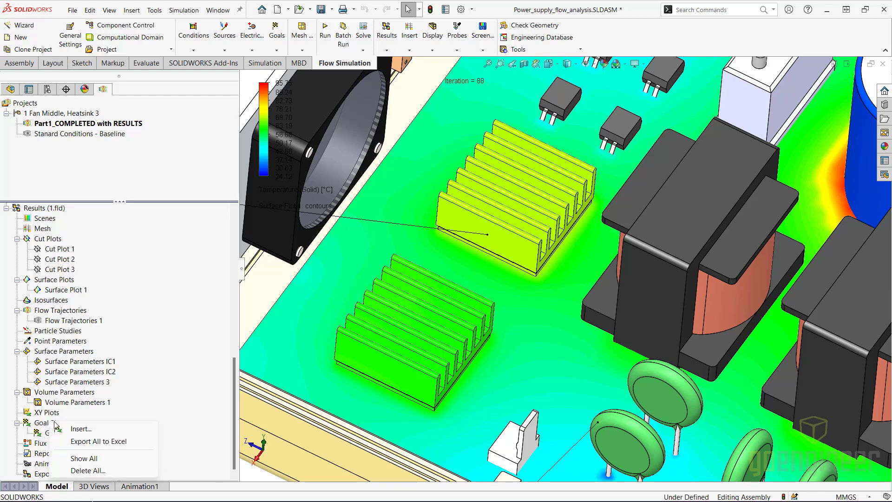
click(73, 431)
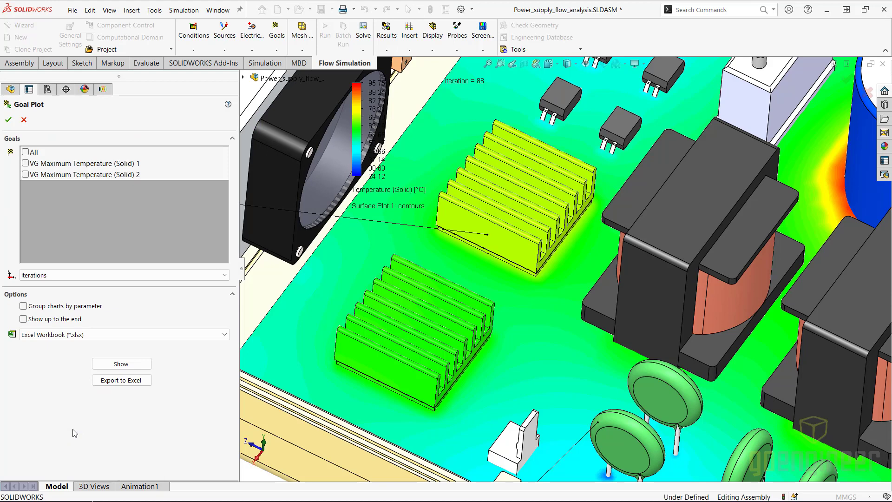
click(25, 163)
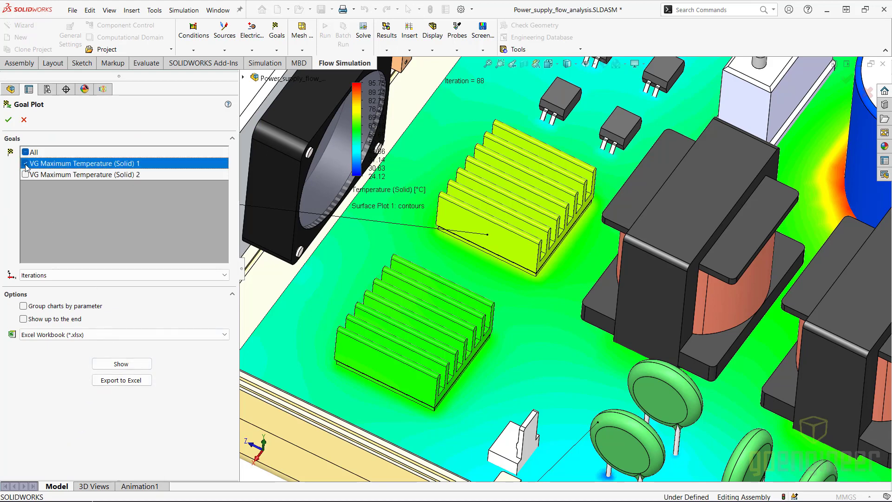
click(25, 175)
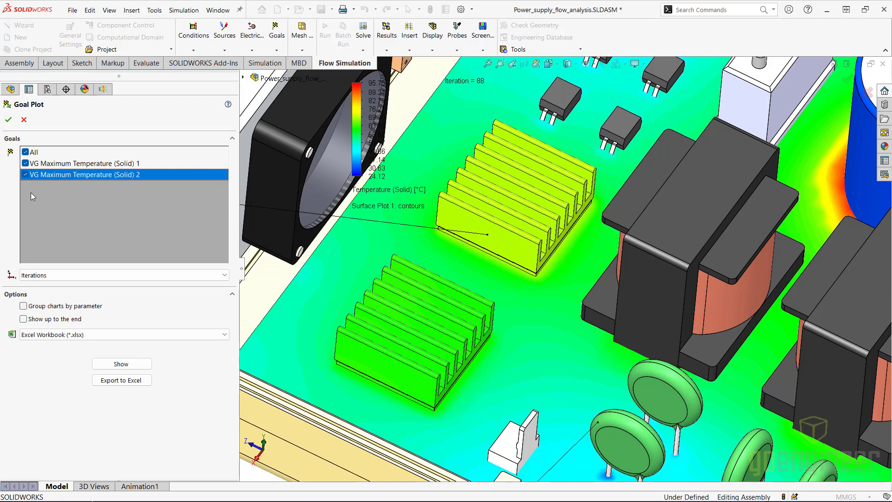
click(103, 365)
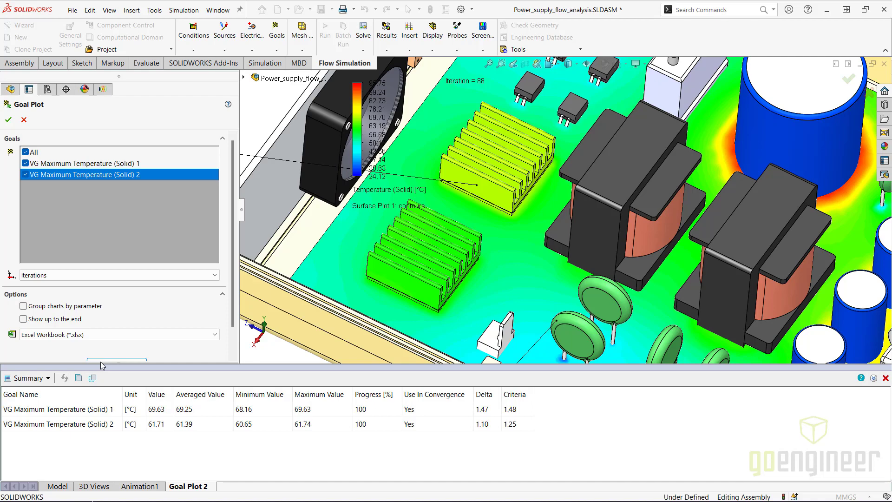
click(9, 121)
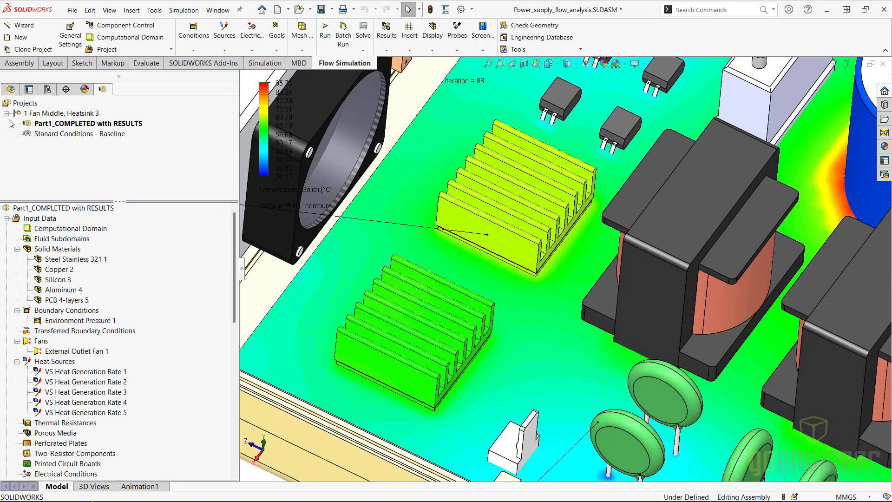
key(f)
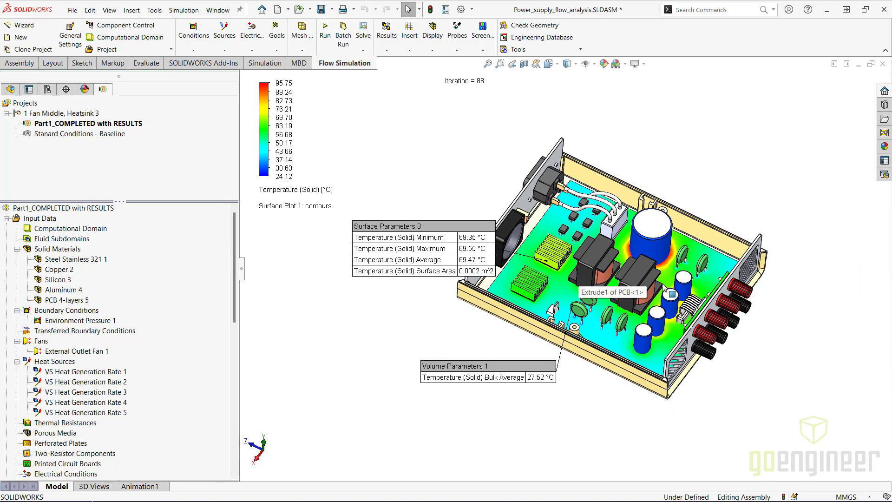